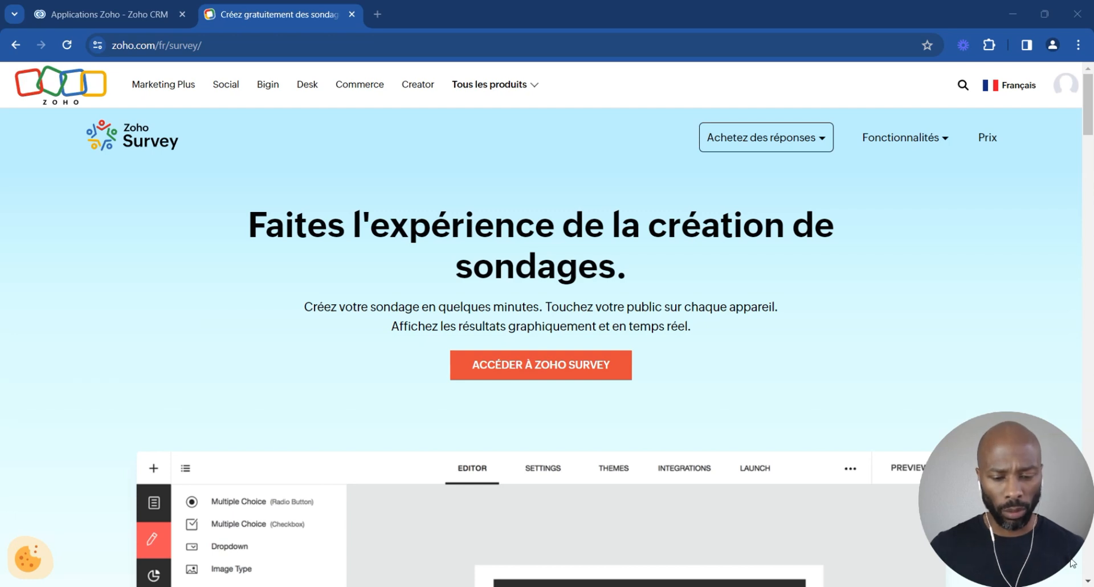
Step: Access Zoho Survey from its product page and check the status filters available for the survey list
click(543, 370)
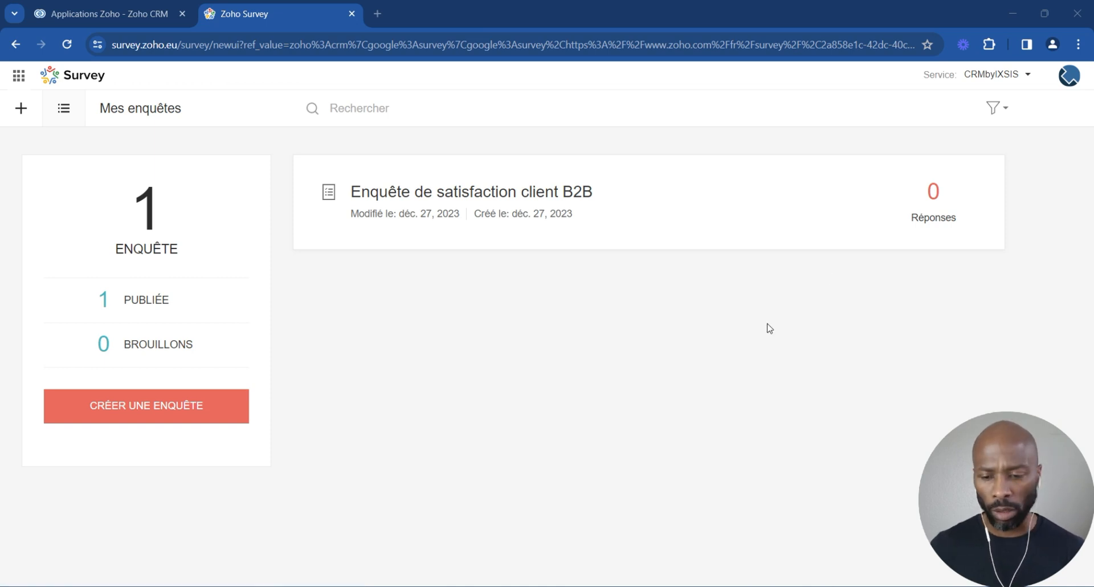
click(994, 108)
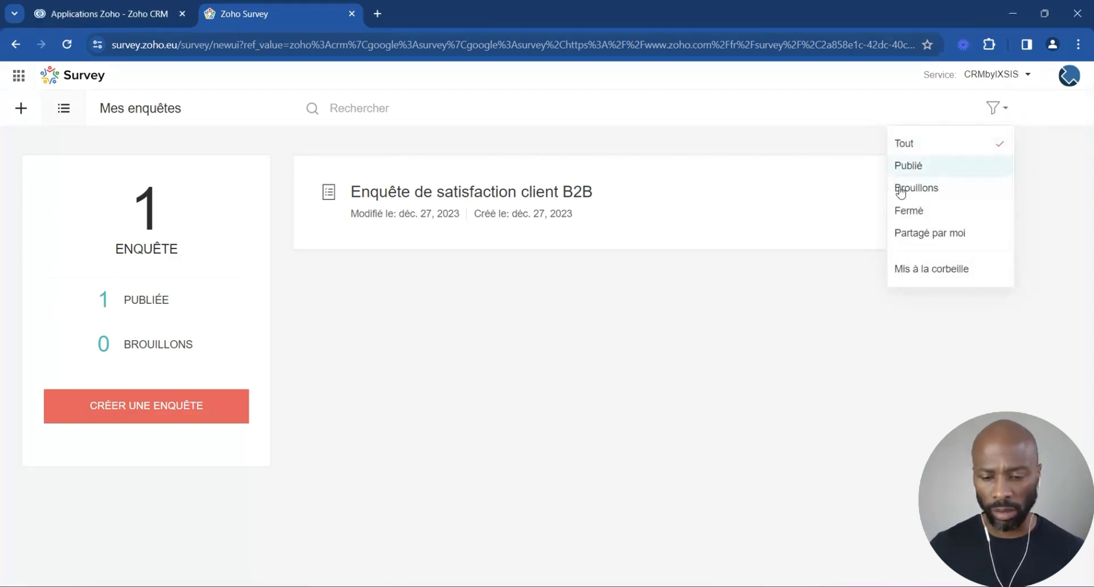
click(664, 363)
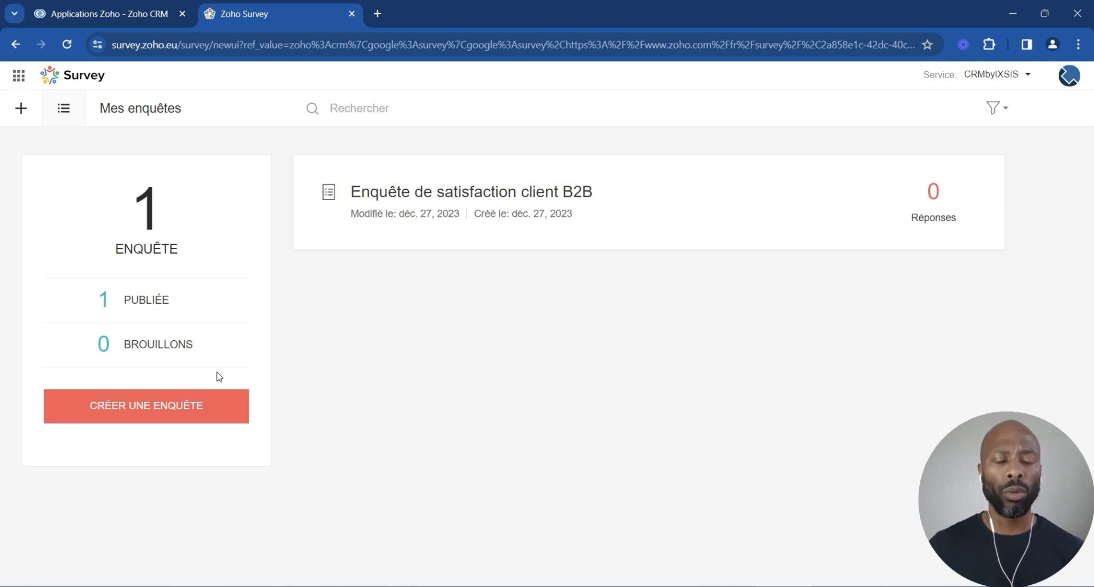
Step: Start a new survey and browse the available survey templates by category
click(133, 405)
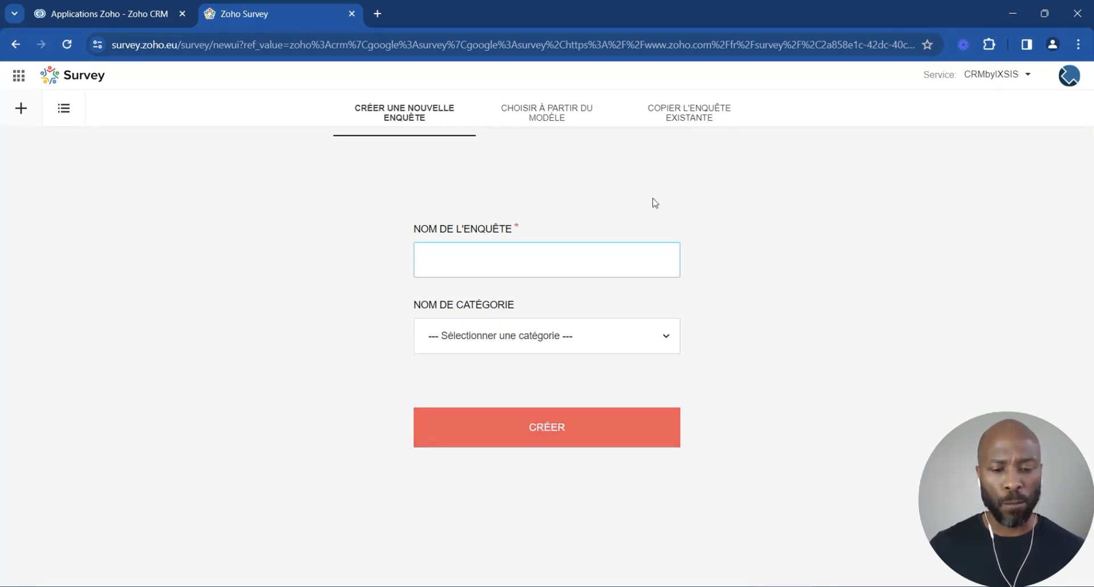
click(550, 122)
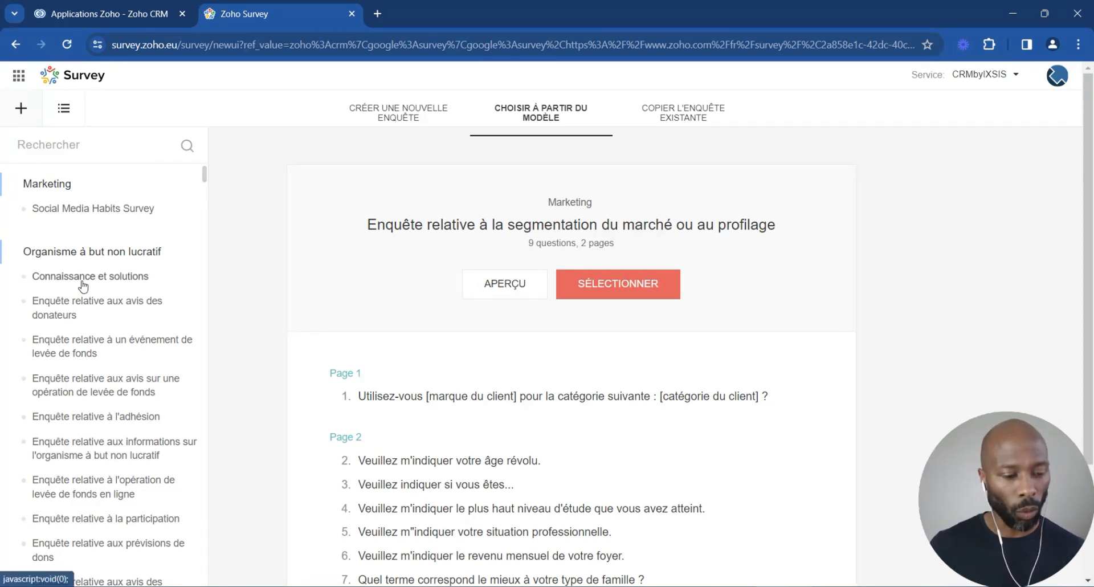
scroll(100, 317, down, 2)
scroll(96, 271, up, 2)
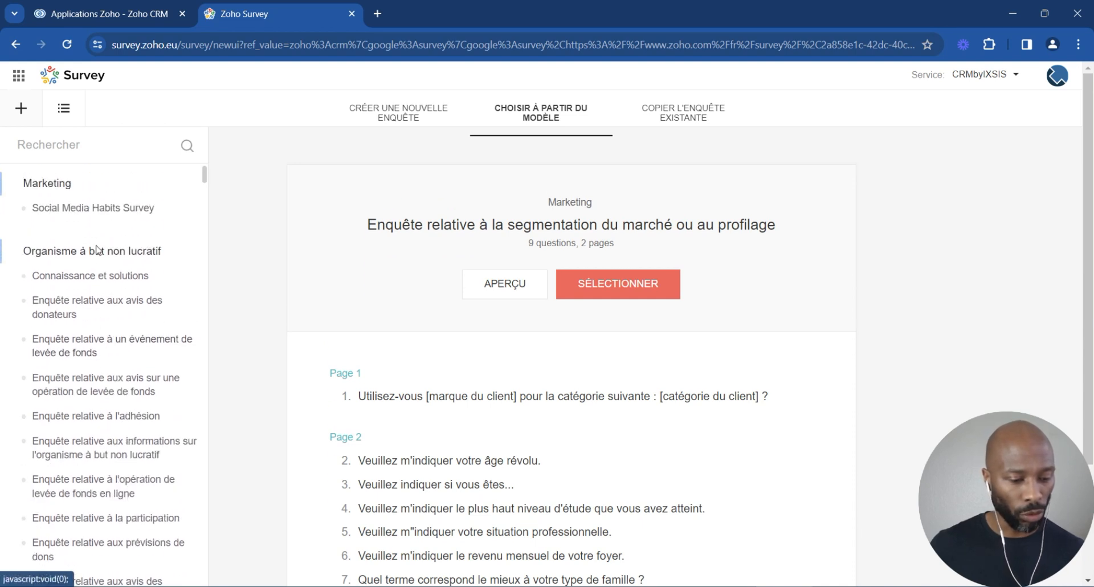
scroll(108, 302, down, 2)
scroll(110, 310, down, 2)
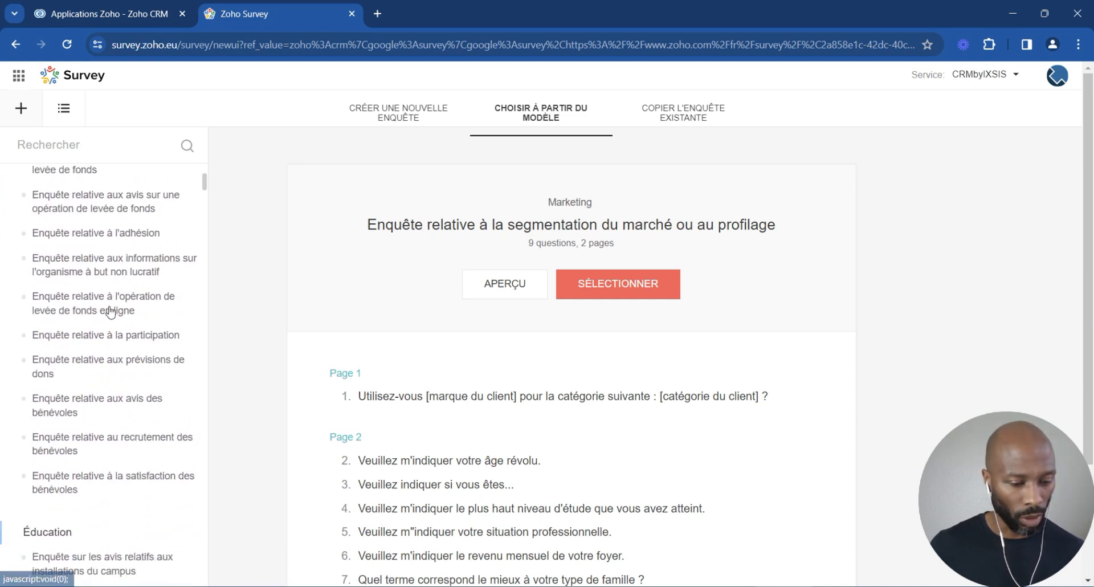
scroll(106, 299, up, 4)
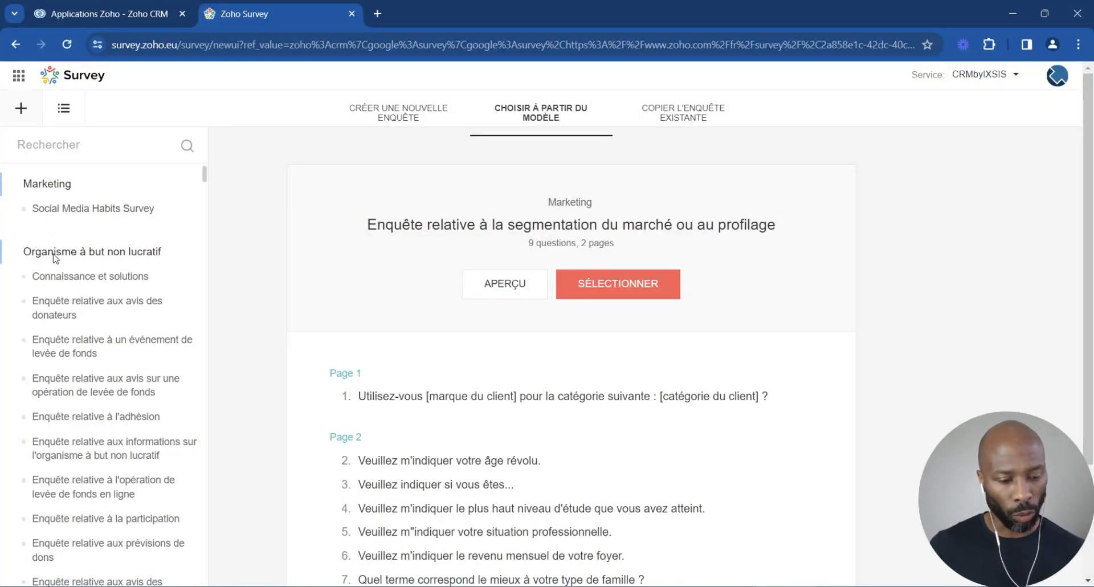
scroll(207, 190, down, 10)
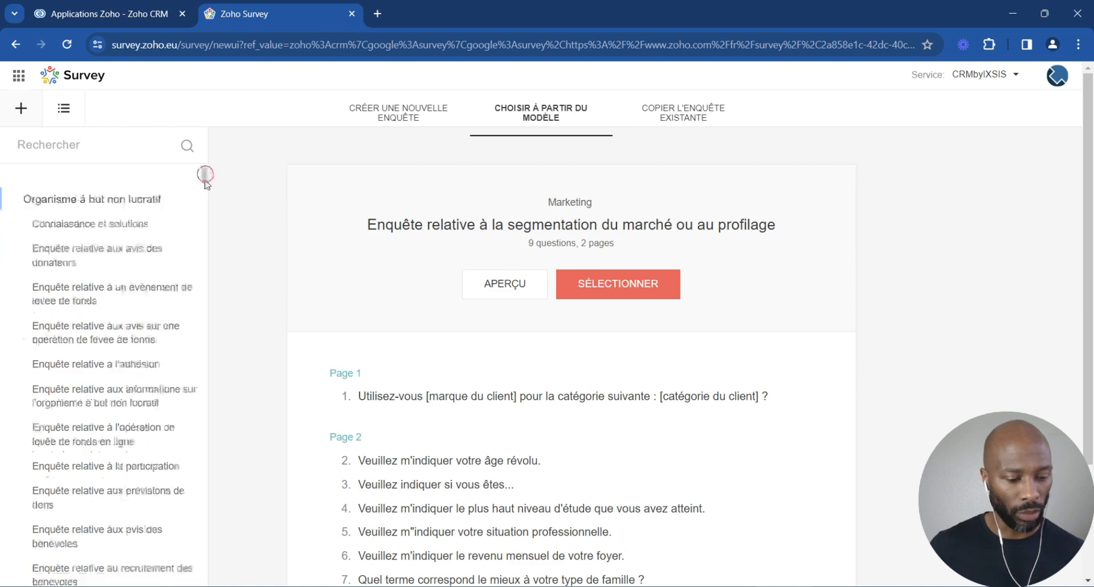
drag(222, 261, 207, 175)
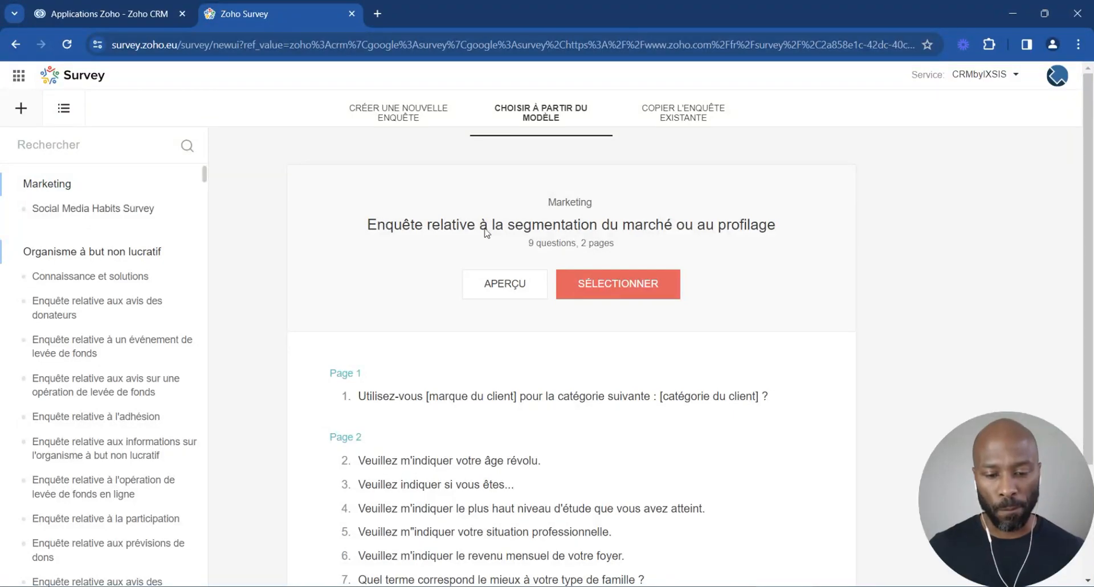
Step: Examine the option to copy an existing survey and the questions of "Enquête de satisfaction client B2B"
click(654, 119)
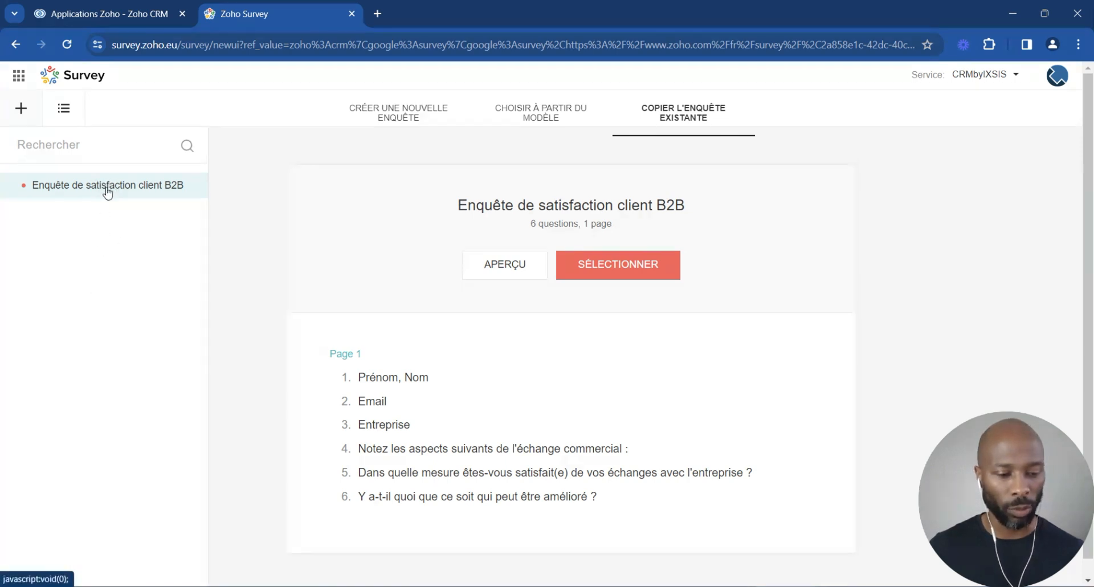
scroll(557, 348, down, 1)
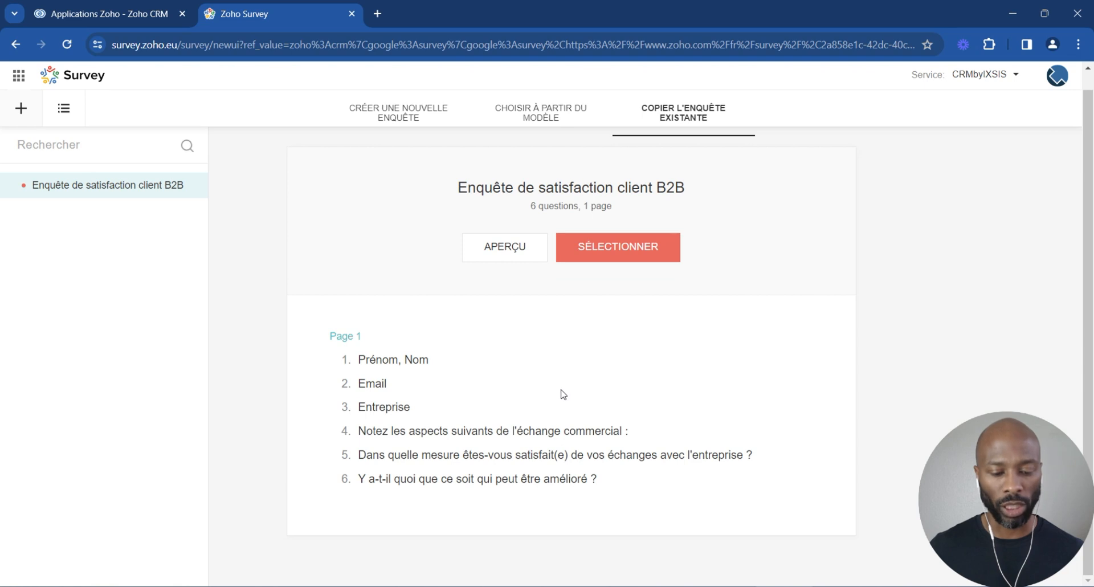
scroll(590, 299, up, 1)
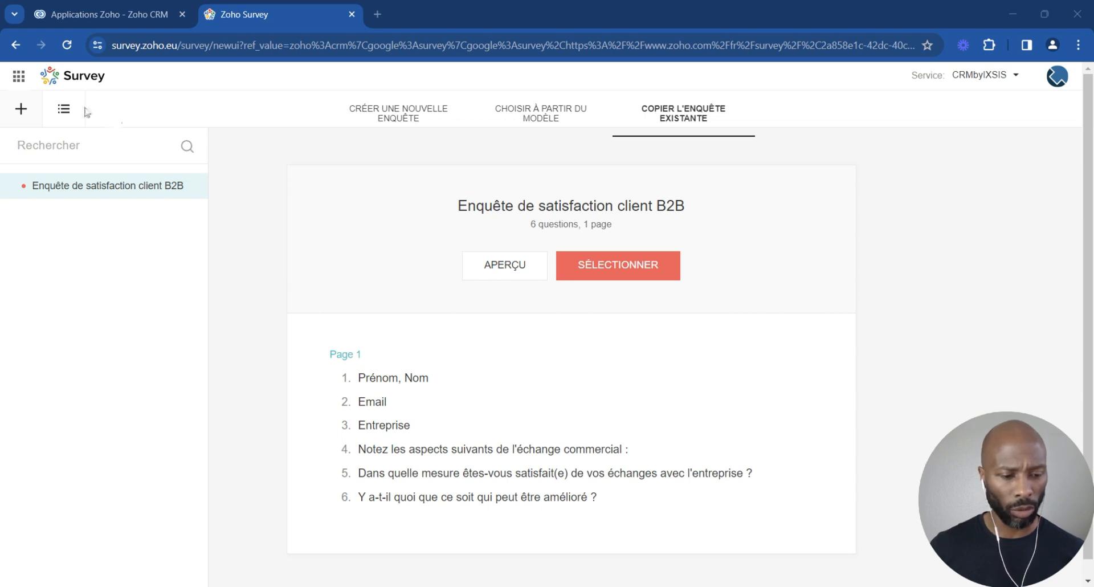
Step: Return to the survey list and open "Enquête de satisfaction client B2B" in the survey builder
click(64, 109)
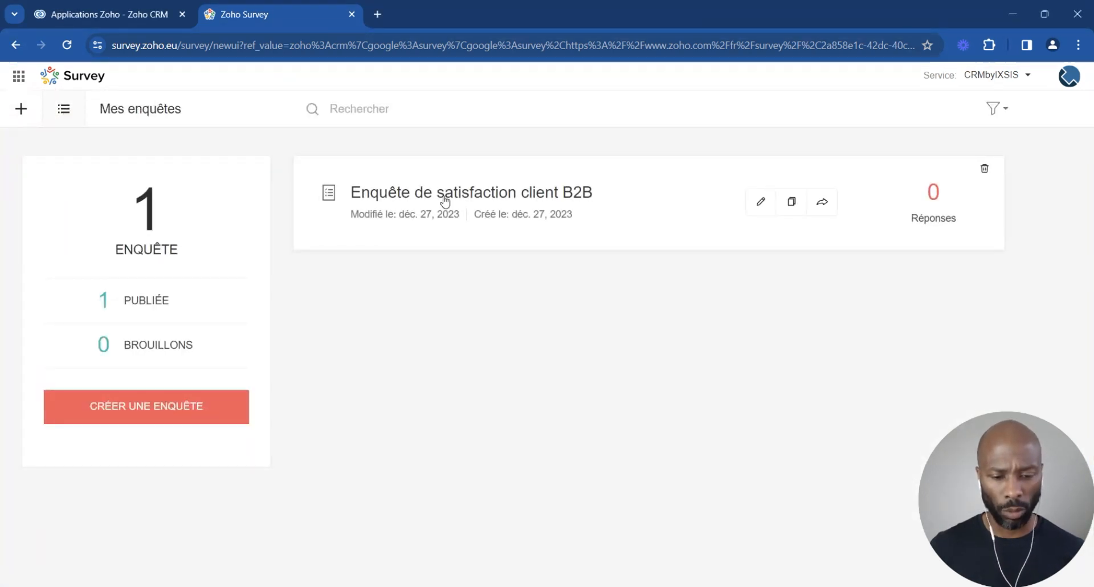
click(463, 191)
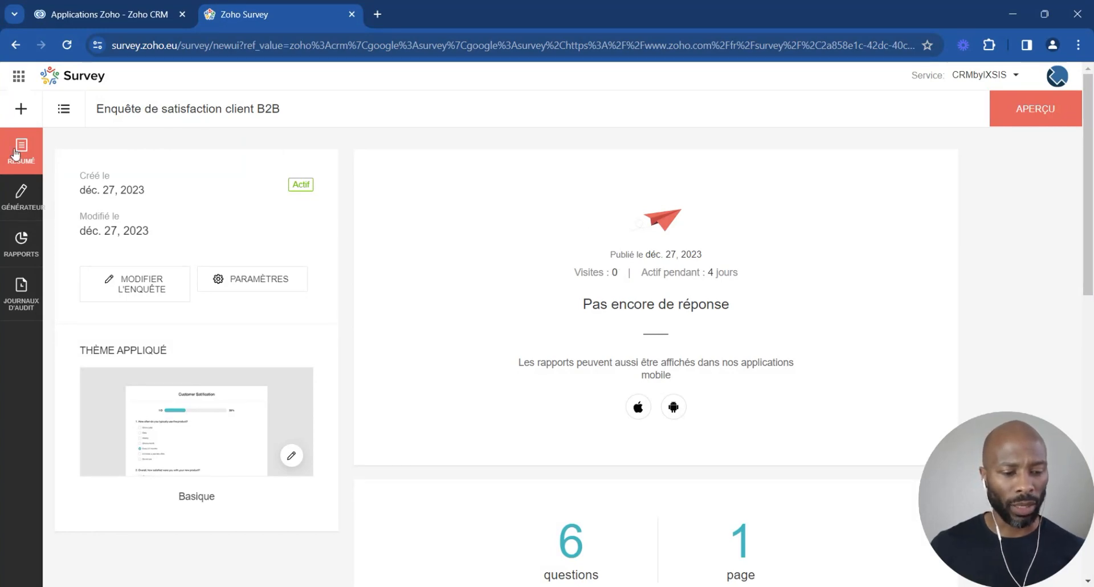
click(20, 197)
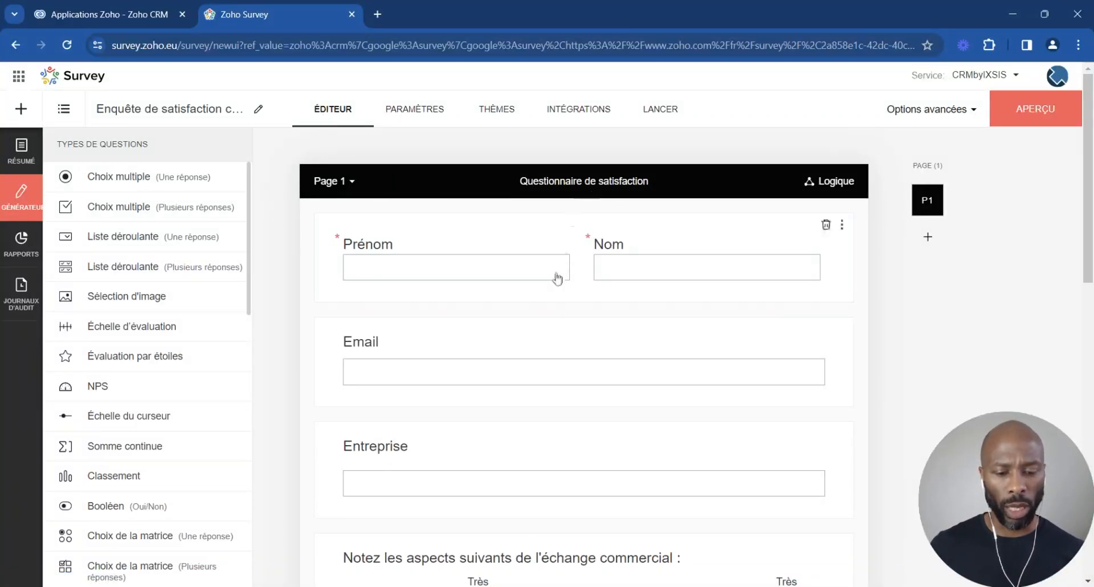
click(579, 276)
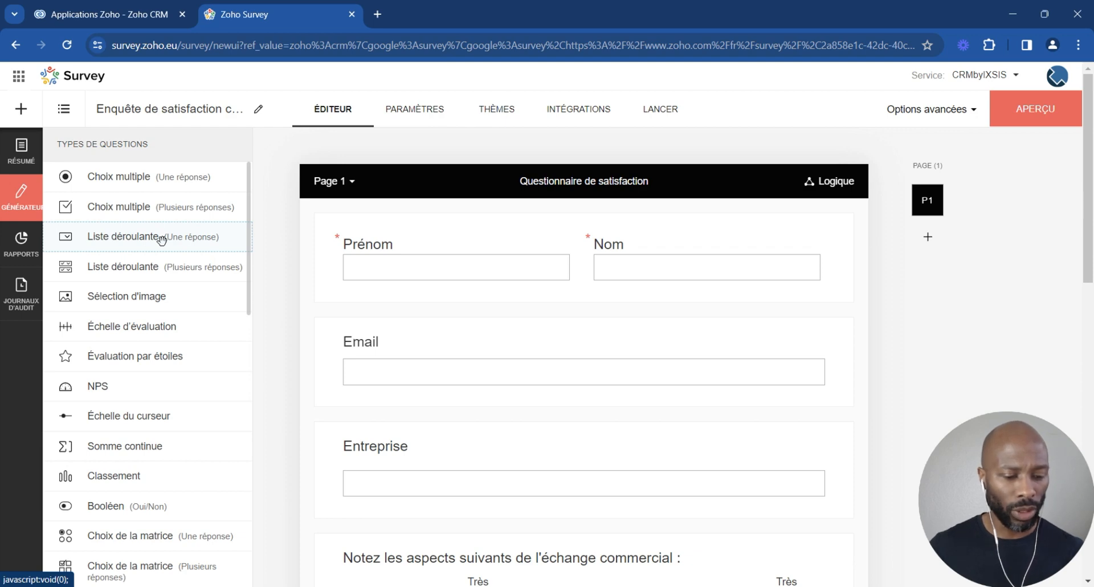
Step: Examine the question types offered in the survey builder, from multiple choice to date, signature and file upload
scroll(165, 285, down, 8)
scroll(137, 365, up, 8)
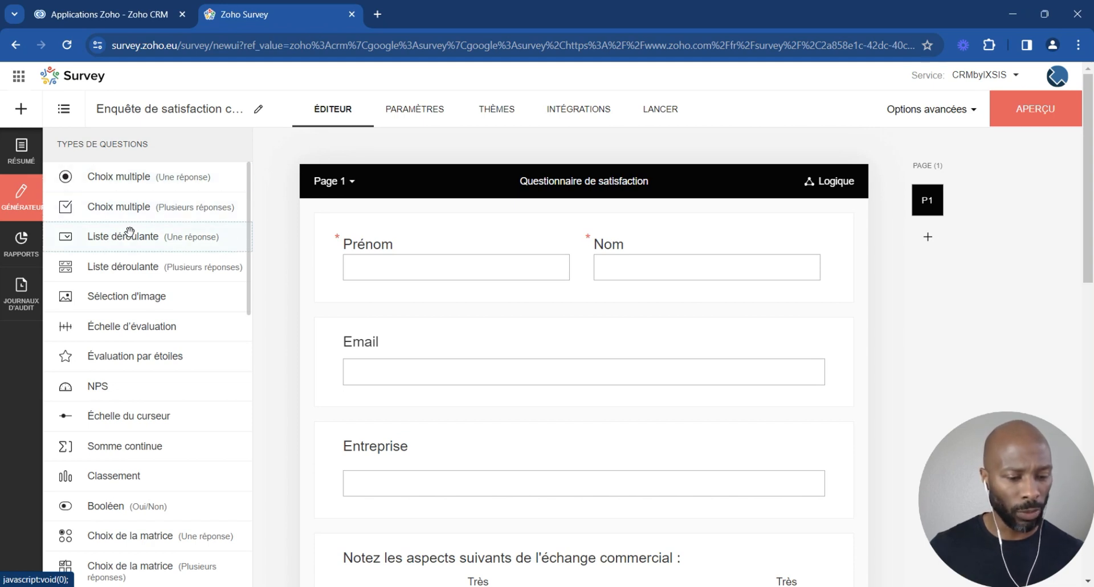
scroll(176, 374, down, 5)
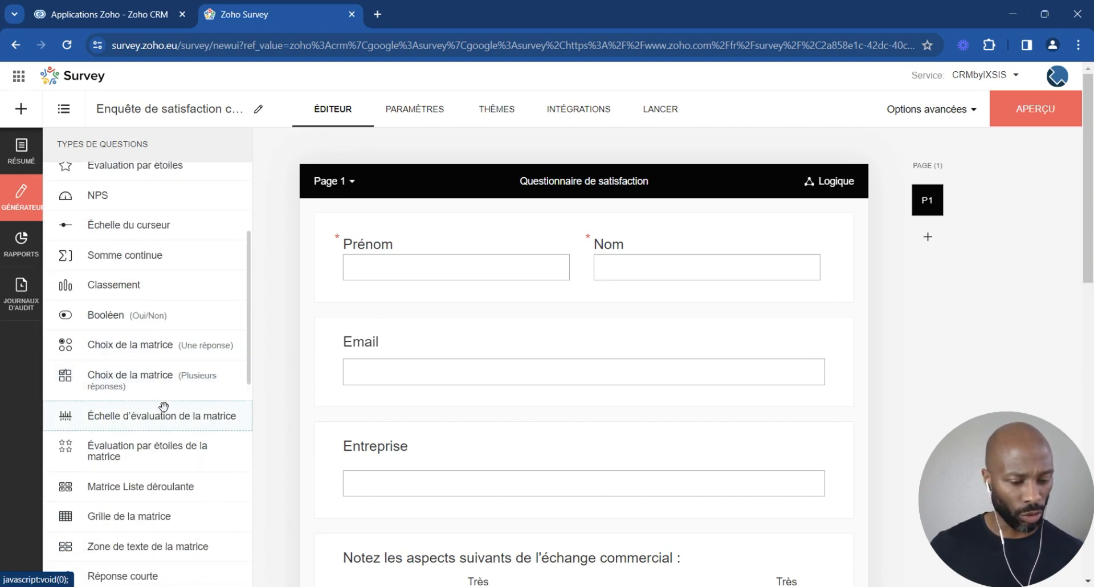
scroll(174, 376, up, 5)
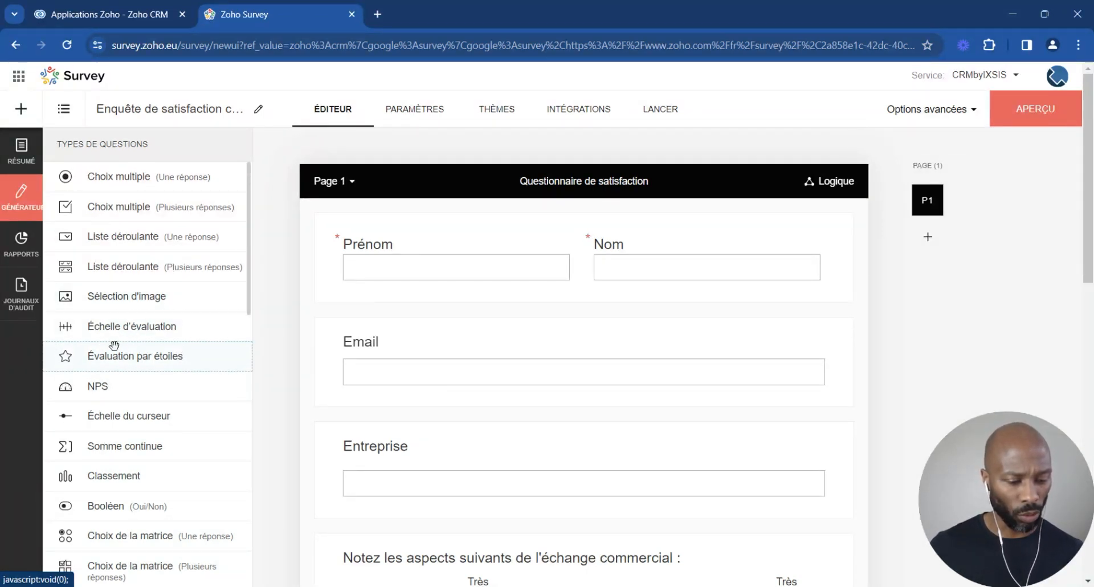
scroll(176, 361, down, 2)
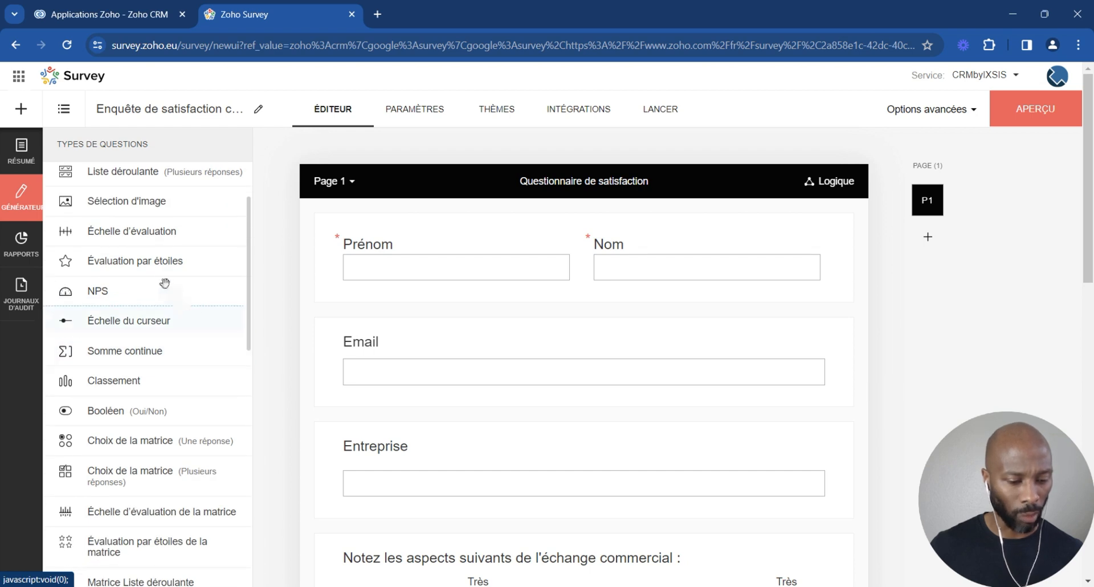
scroll(167, 285, down, 2)
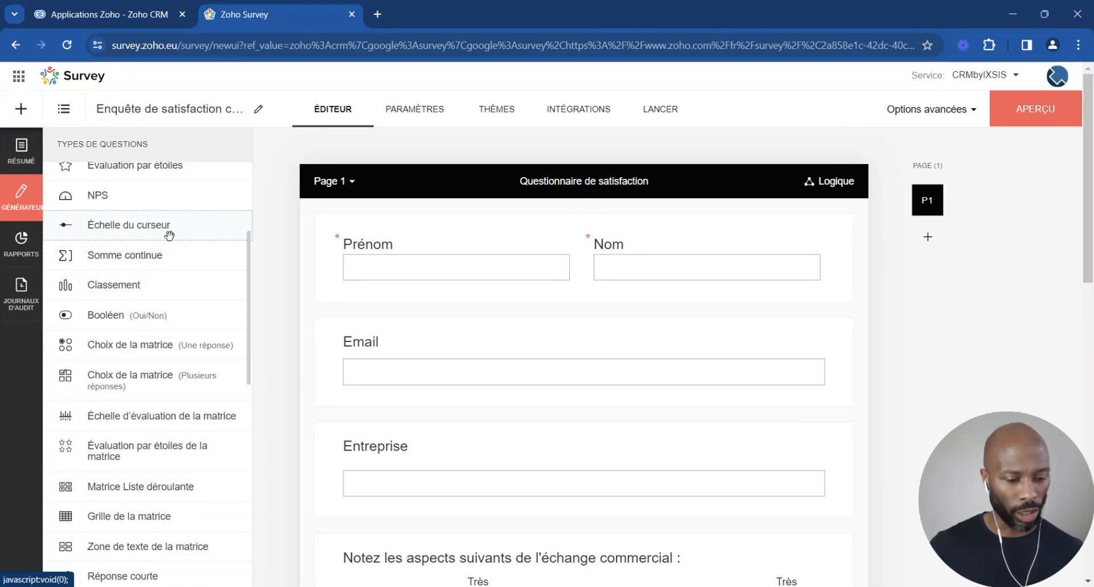
scroll(176, 354, down, 4)
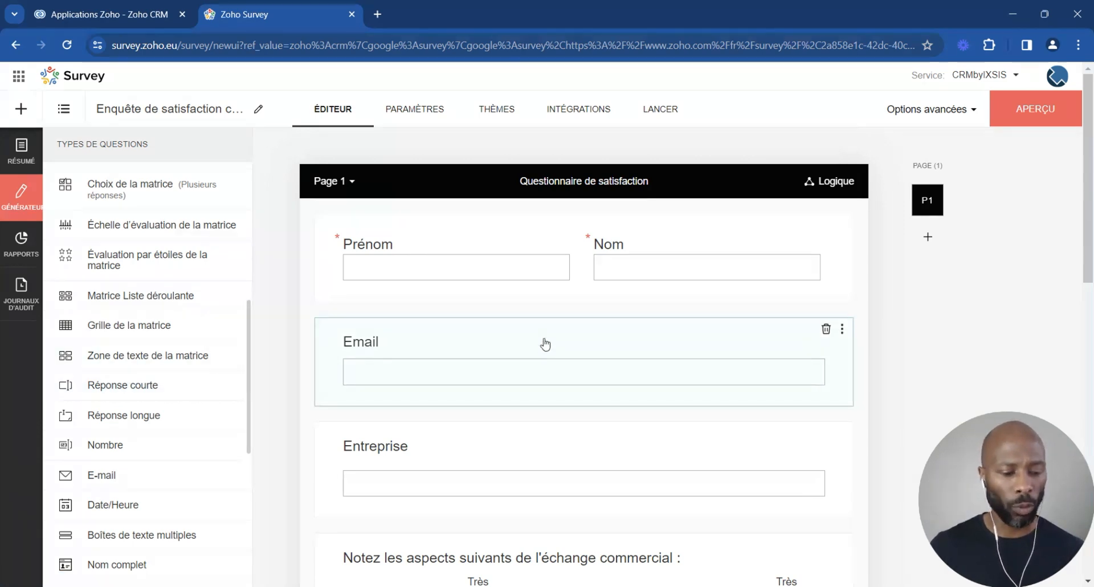
scroll(211, 308, down, 2)
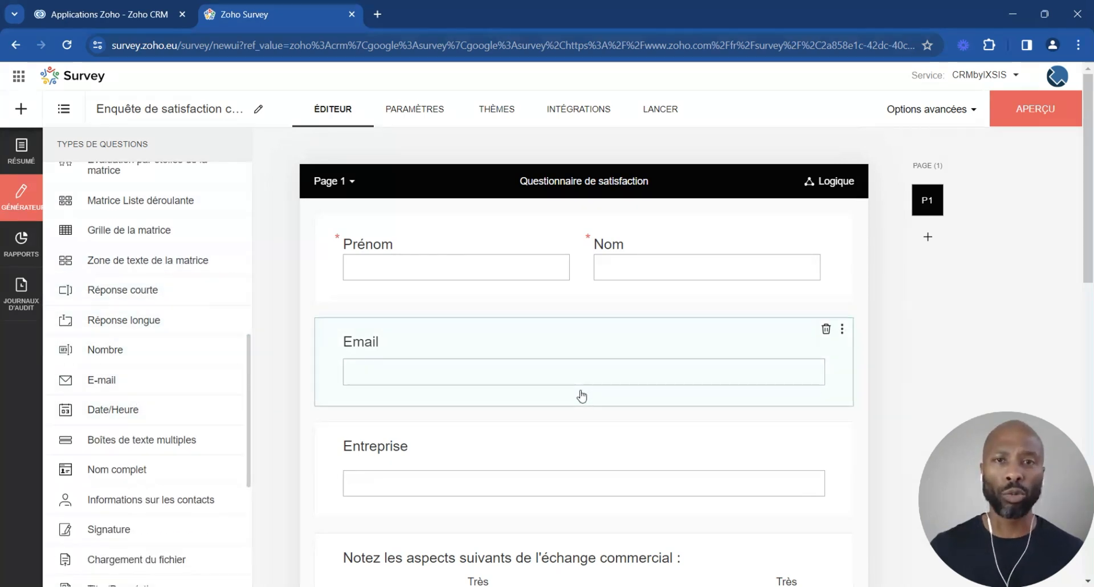
scroll(570, 397, down, 2)
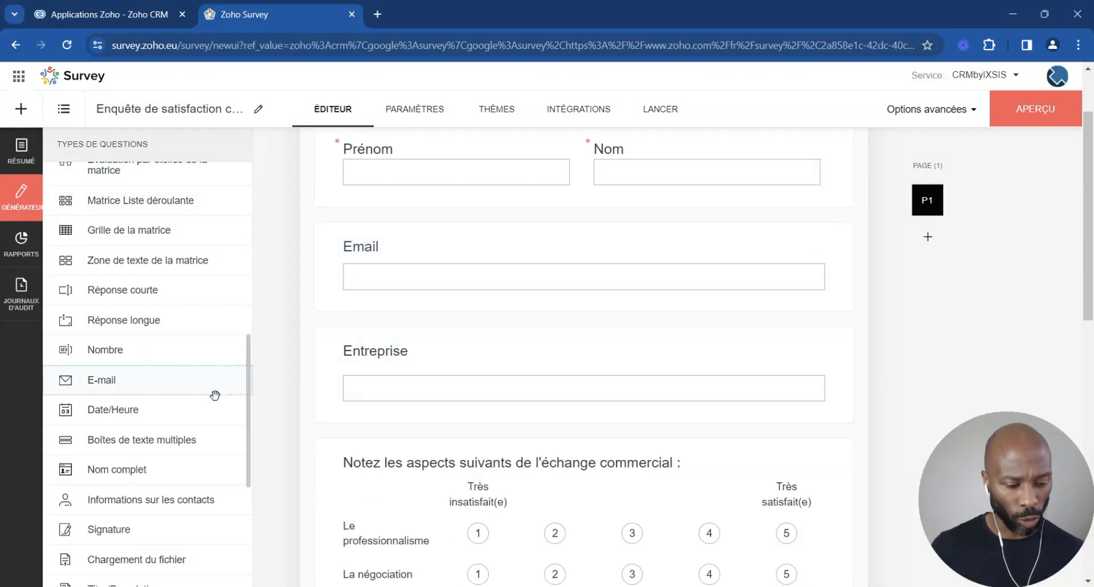
scroll(211, 393, down, 2)
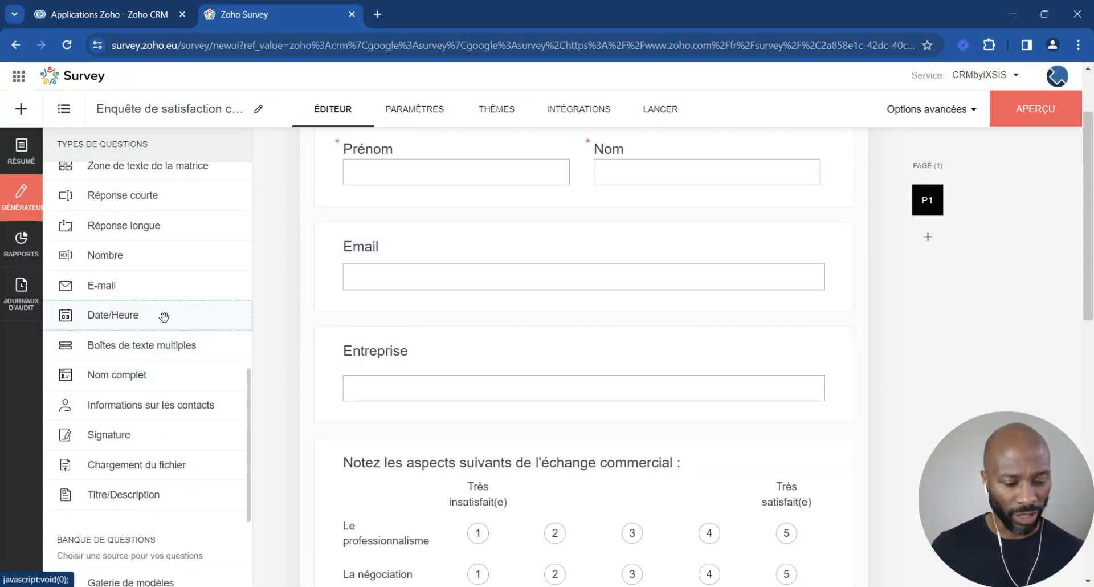
Step: Add a Date/Heure question at the end of the questionnaire with the question text "Heure de réponse"
scroll(521, 374, down, 6)
scroll(520, 374, down, 2)
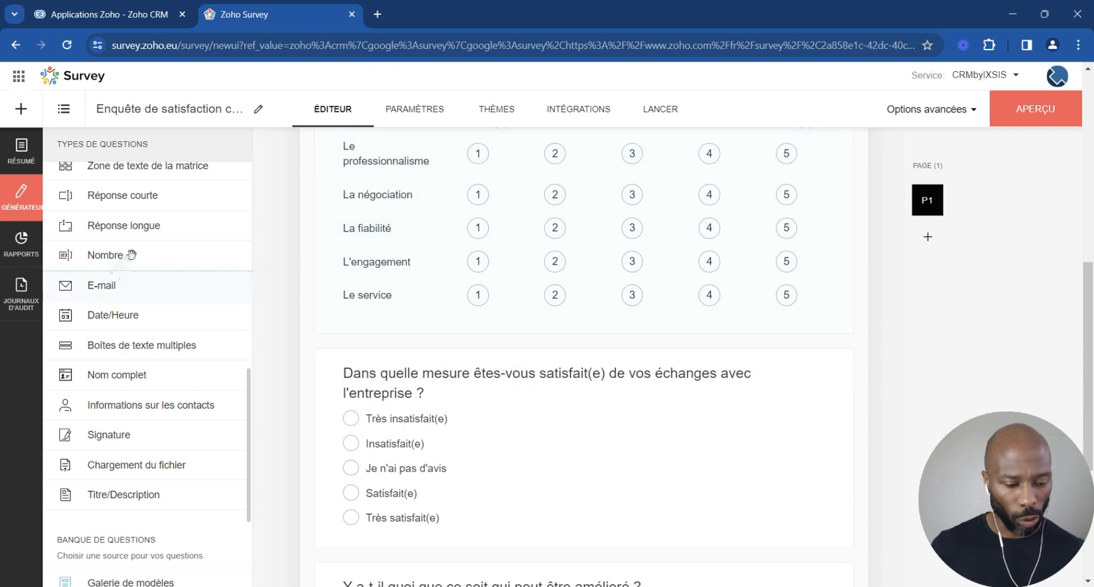
scroll(506, 374, down, 5)
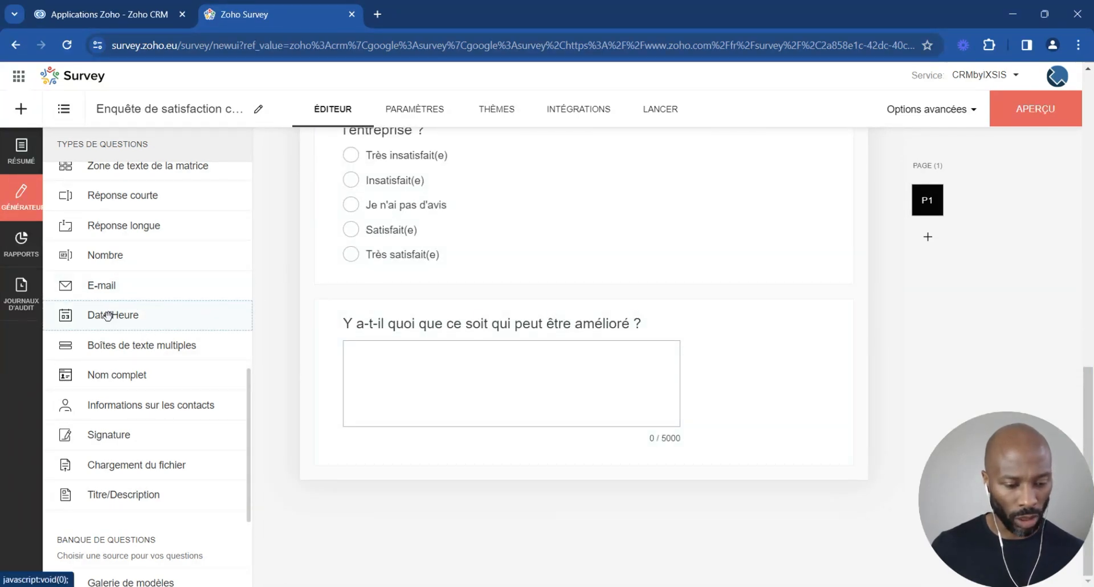
drag(110, 313, 414, 492)
click(576, 293)
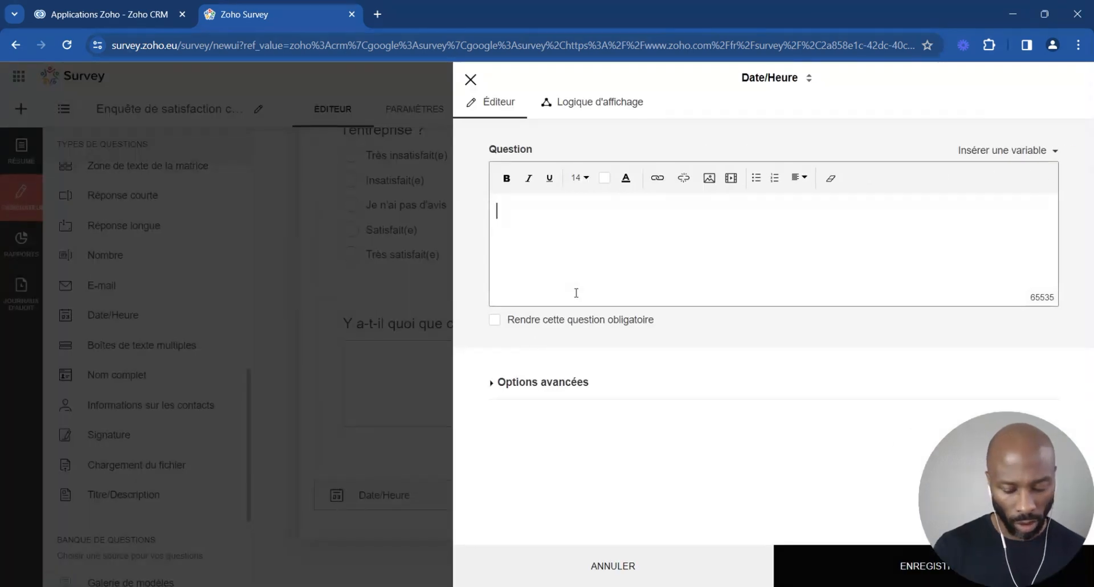
text(Heure de)
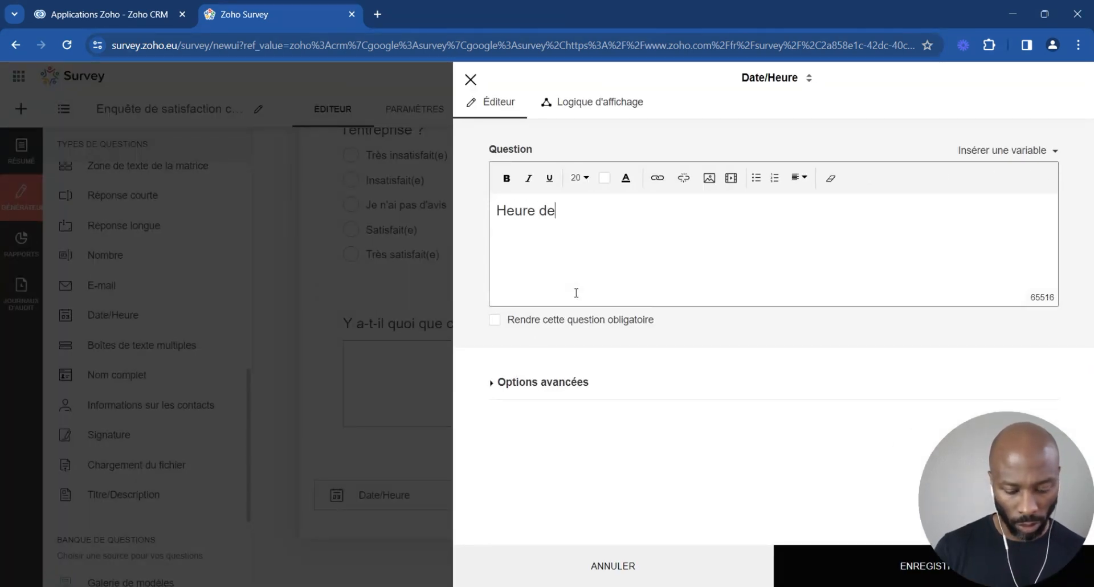
text( réponse)
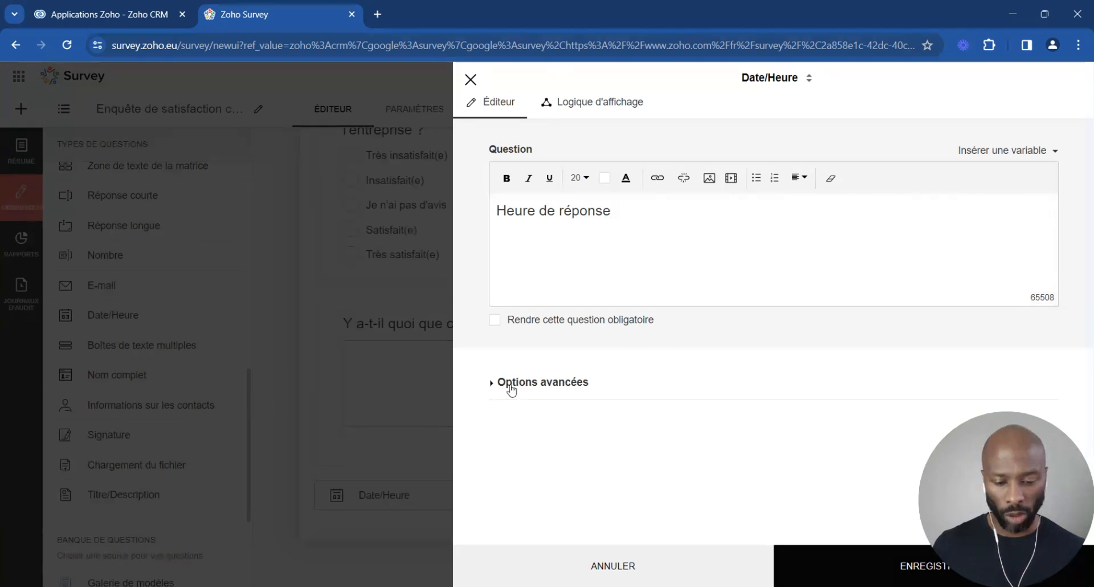
Step: Review the advanced options of the "Heure de réponse" question and save it
click(491, 382)
scroll(610, 374, down, 2)
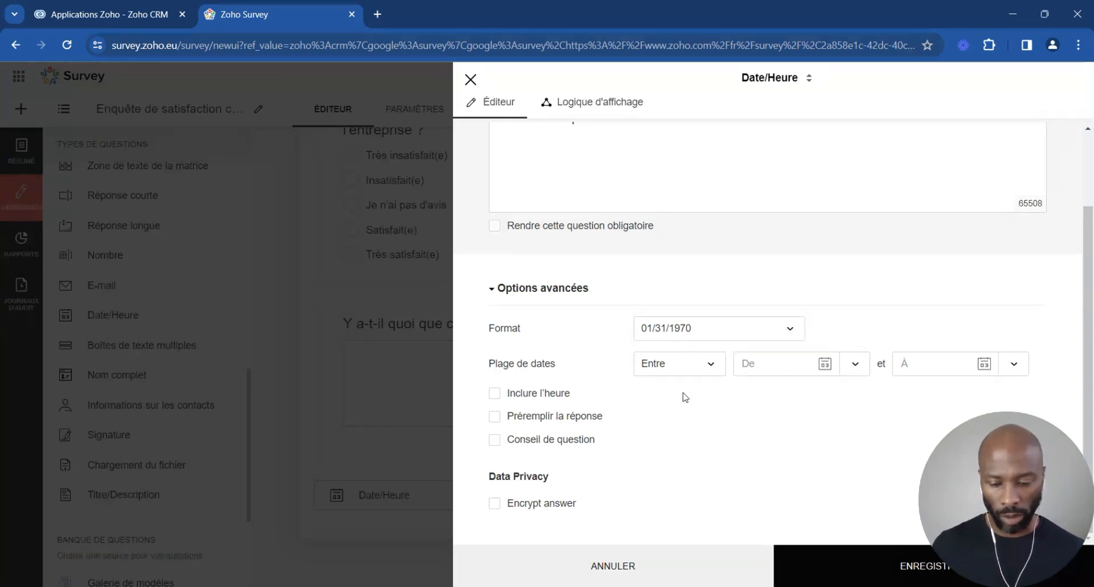
click(871, 566)
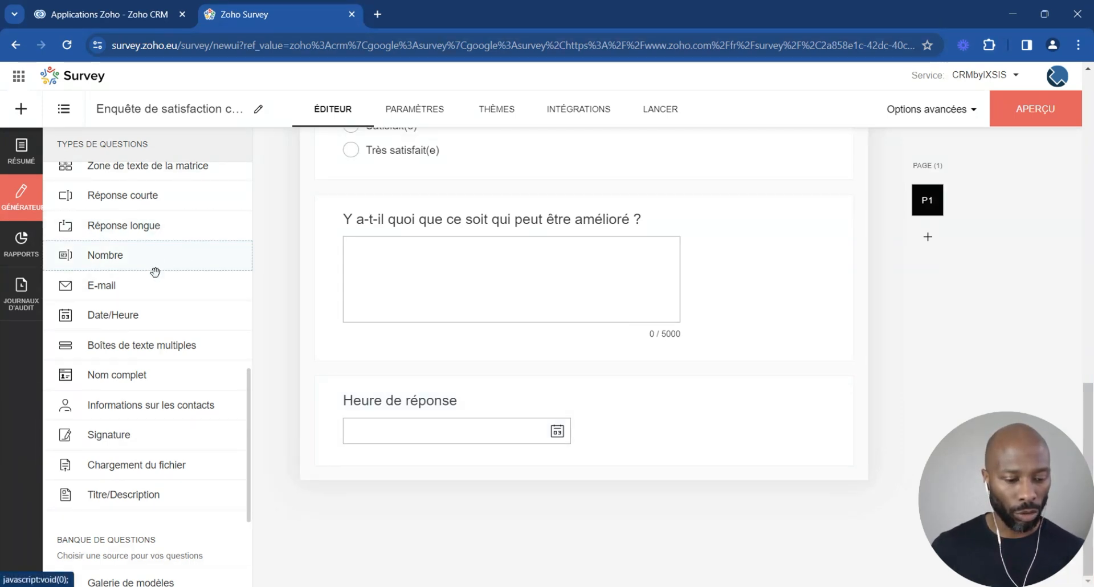
scroll(147, 285, up, 3)
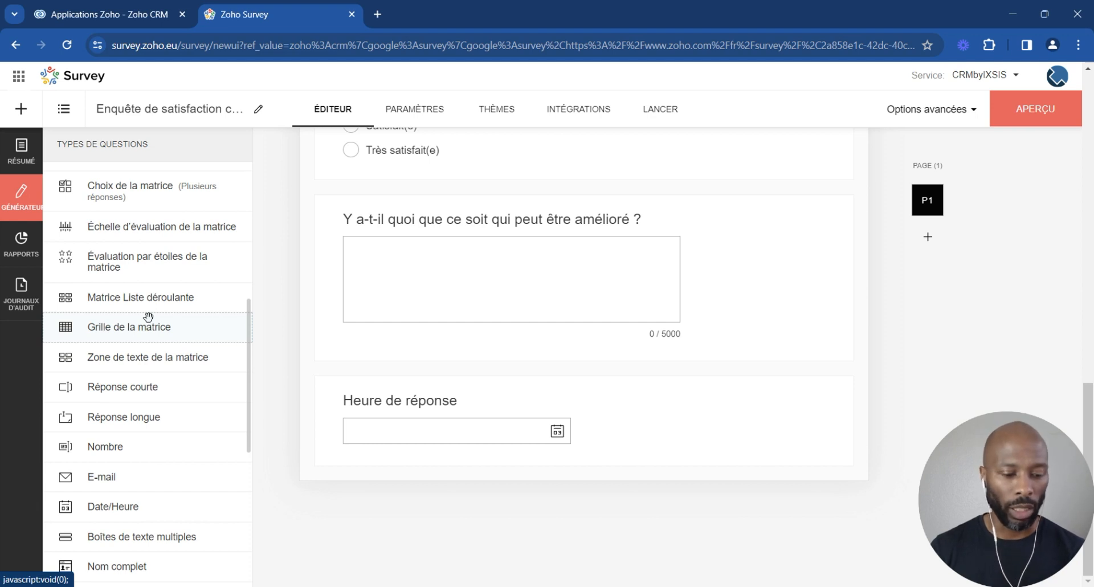
scroll(535, 323, up, 10)
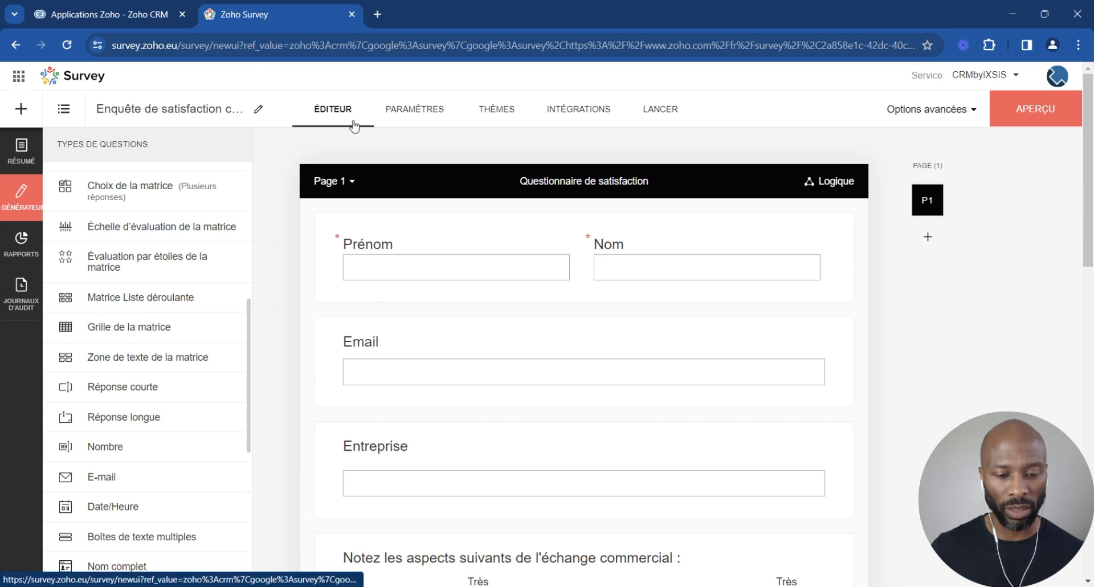
Step: Review the survey's header, footer and survey preference settings, including button labels and response preferences
click(408, 114)
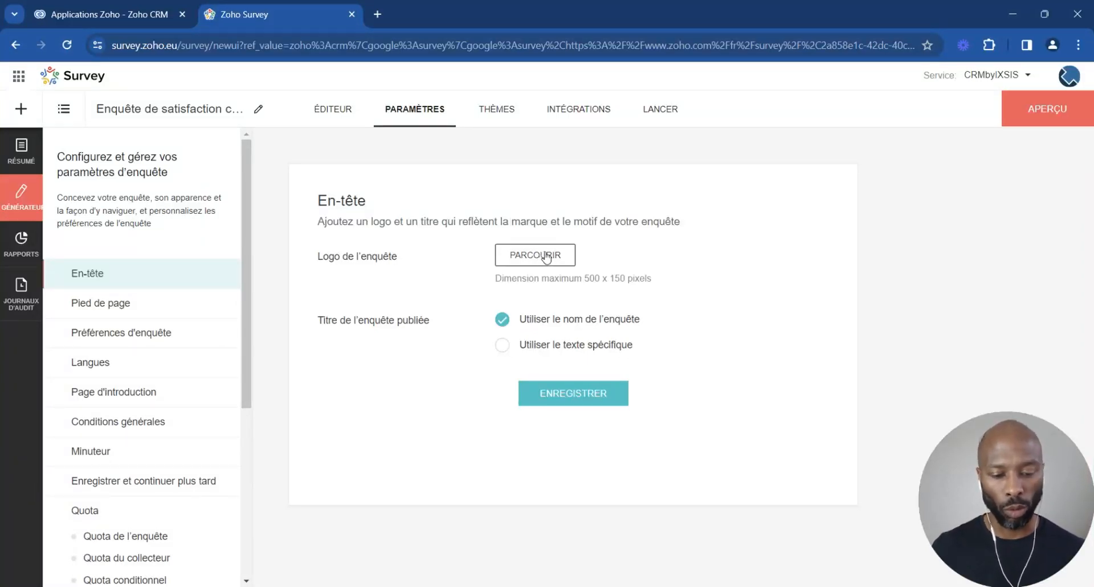
click(138, 310)
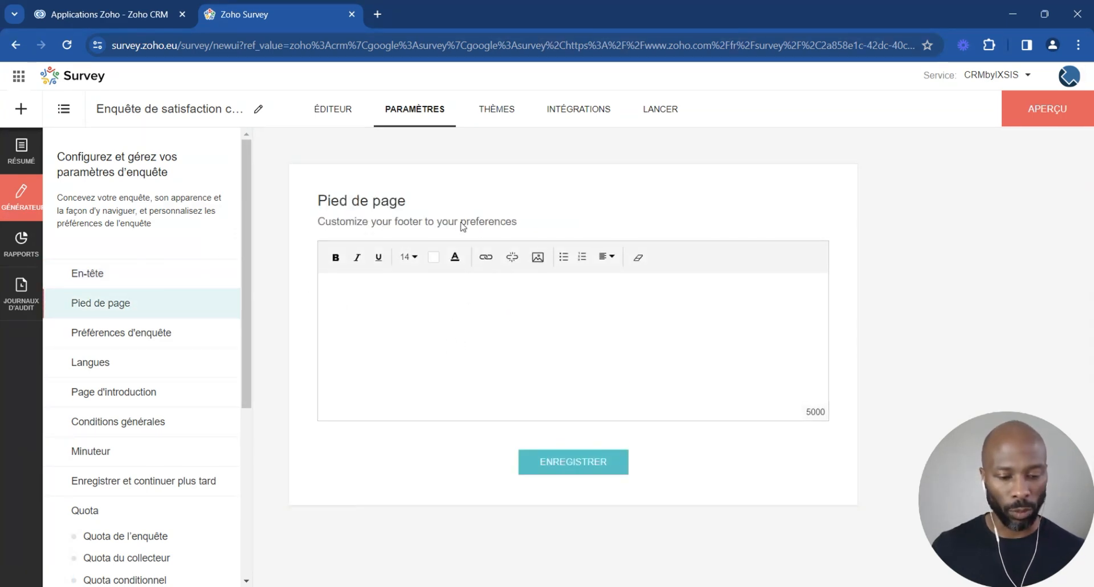
click(137, 341)
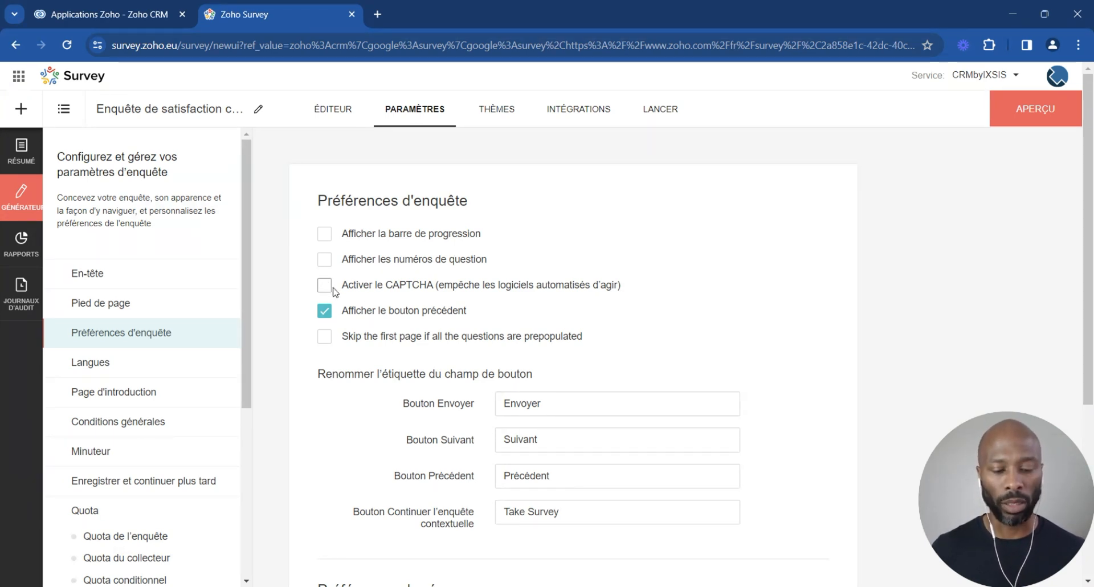
scroll(499, 349, down, 3)
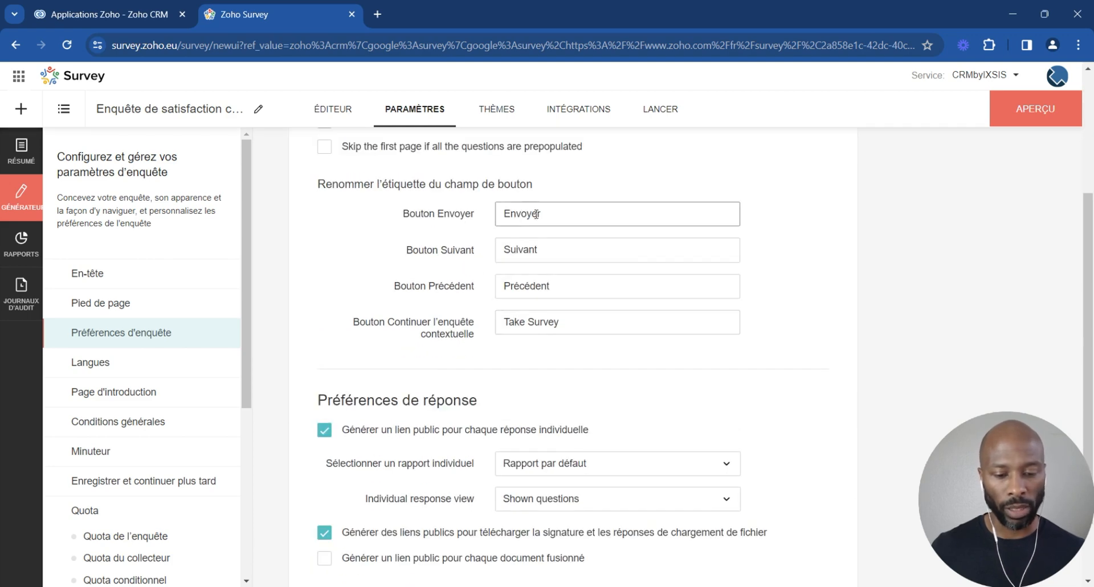
scroll(552, 223, down, 2)
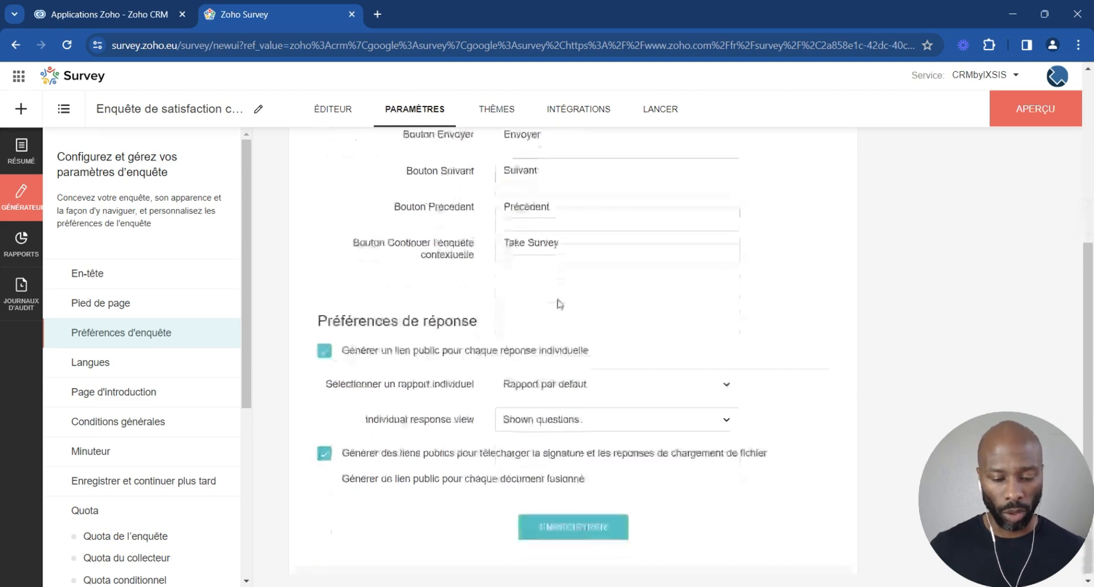
Step: Examine the language, introduction page and timer settings, and the remaining survey settings down to the social media preview
click(108, 375)
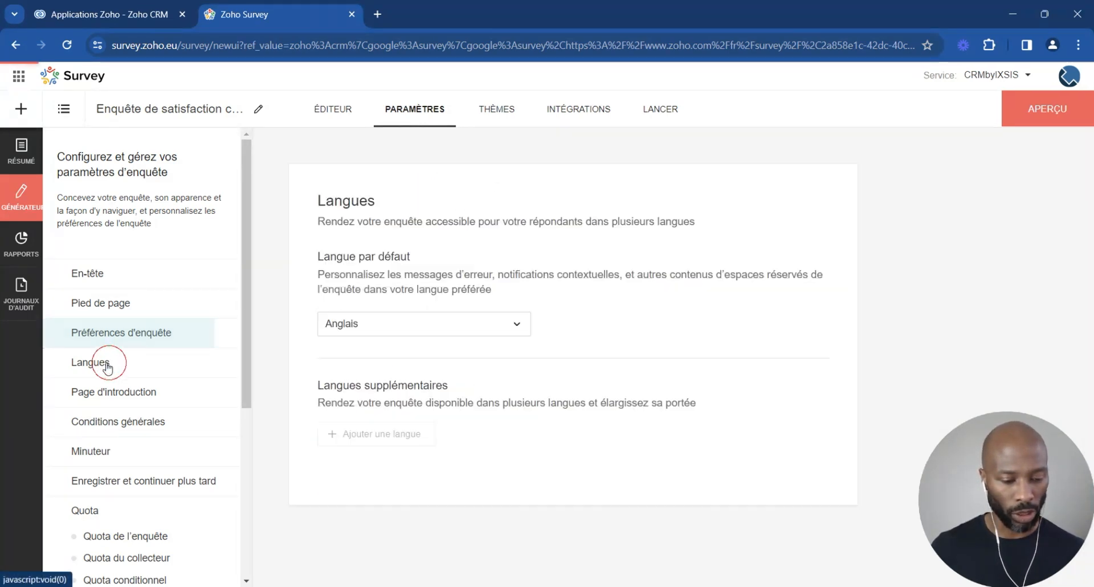
click(127, 391)
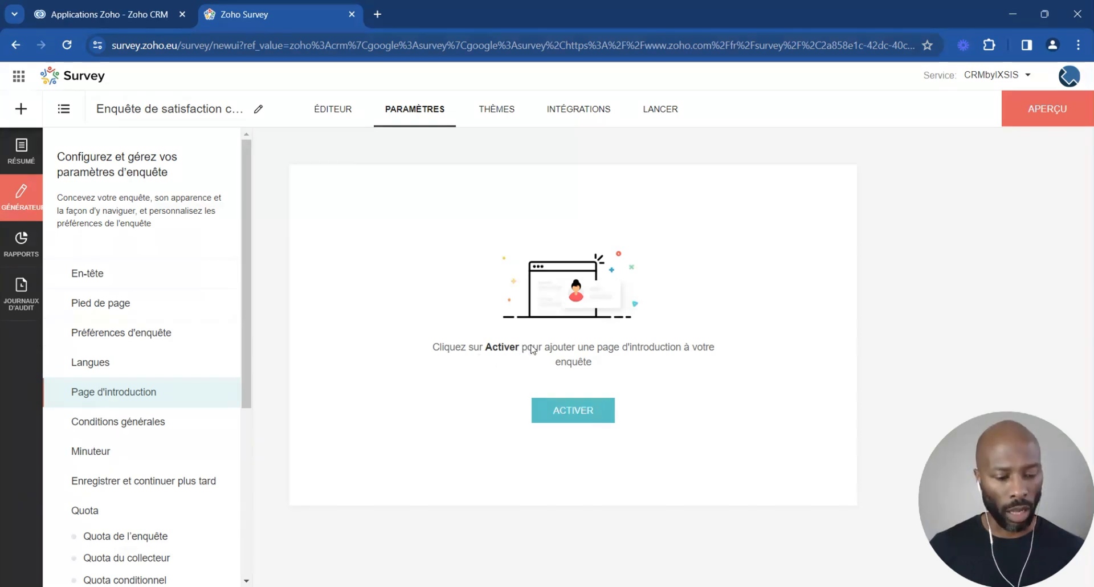
scroll(171, 381, down, 2)
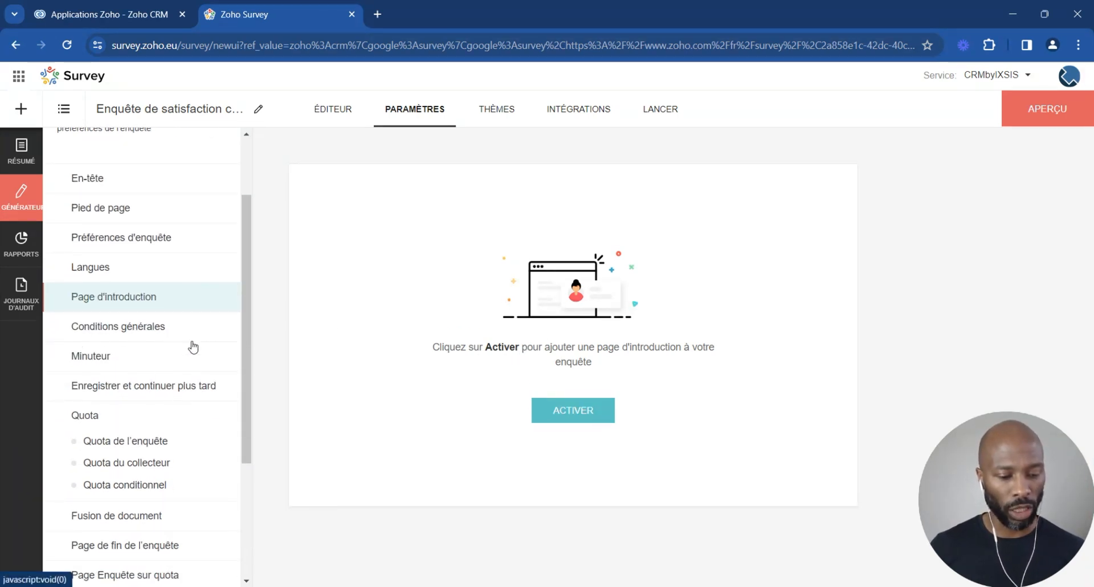
scroll(189, 356, down, 2)
click(143, 266)
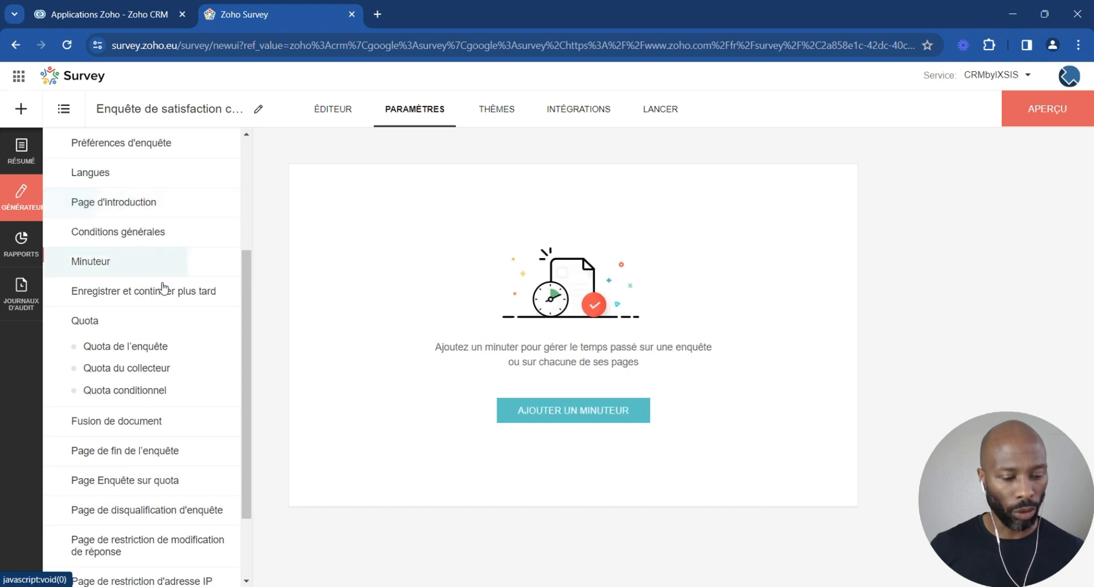
scroll(177, 398, down, 1)
scroll(181, 421, down, 1)
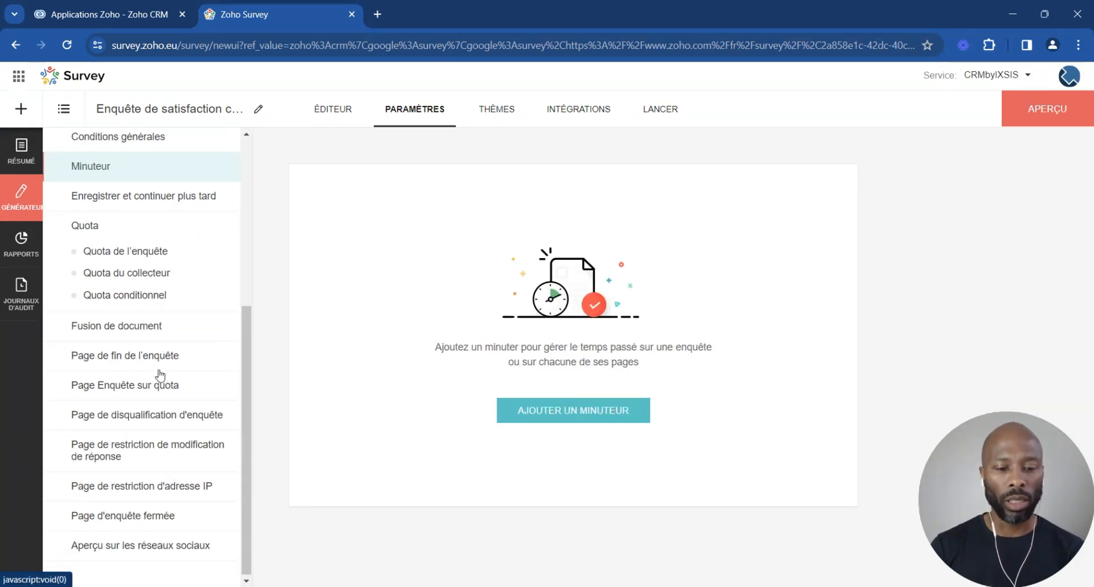
scroll(165, 347, up, 5)
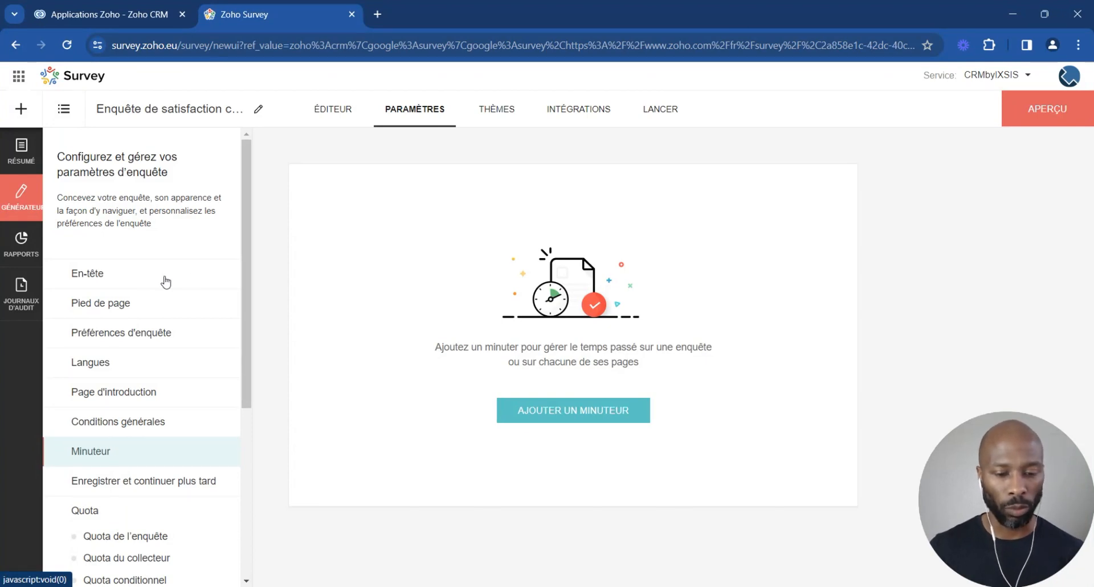
Step: Open the survey's theme settings and preview the whole questionnaire in its current theme
click(499, 114)
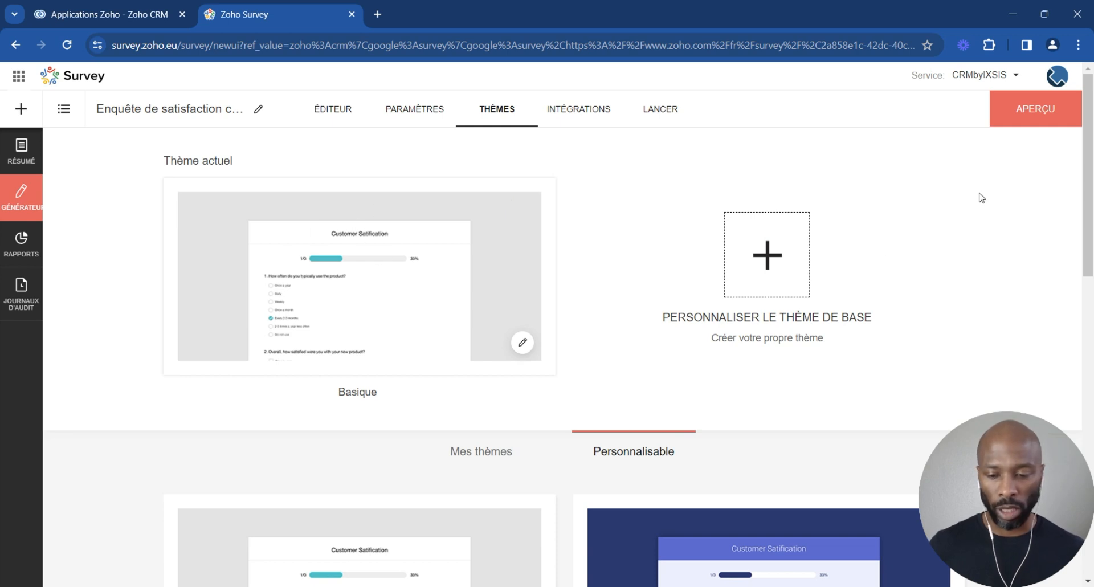
click(1040, 111)
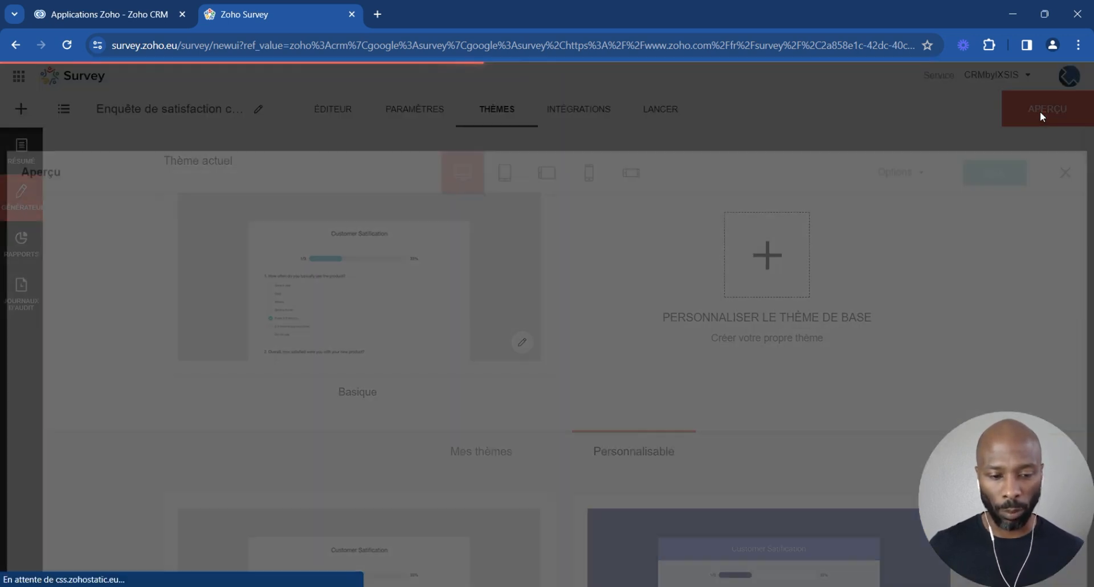
scroll(586, 247, down, 2)
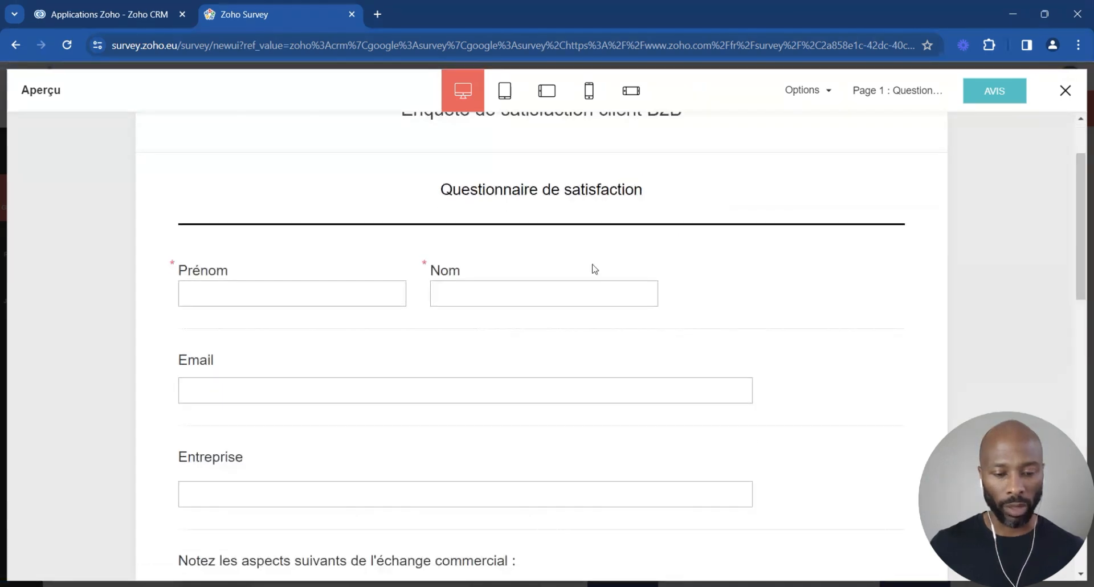
scroll(591, 269, up, 2)
scroll(583, 227, down, 15)
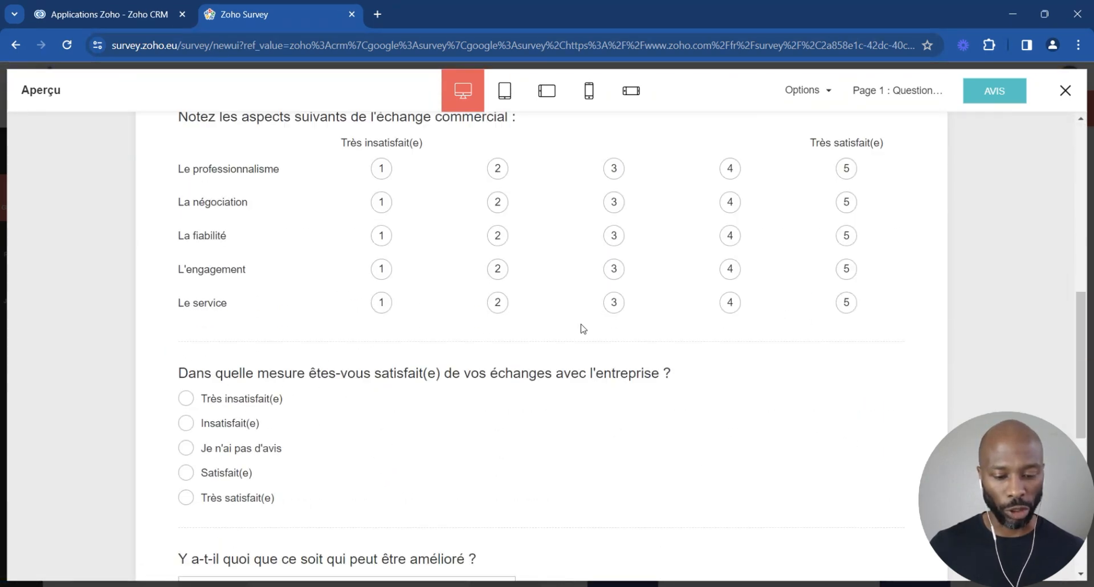
scroll(589, 366, up, 8)
scroll(592, 336, up, 8)
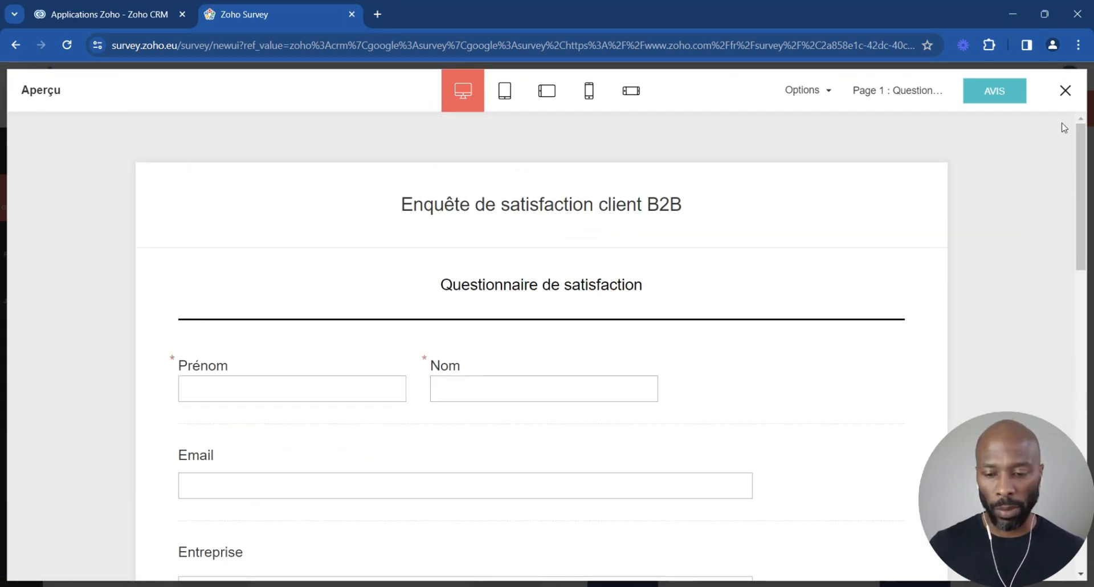
click(1065, 90)
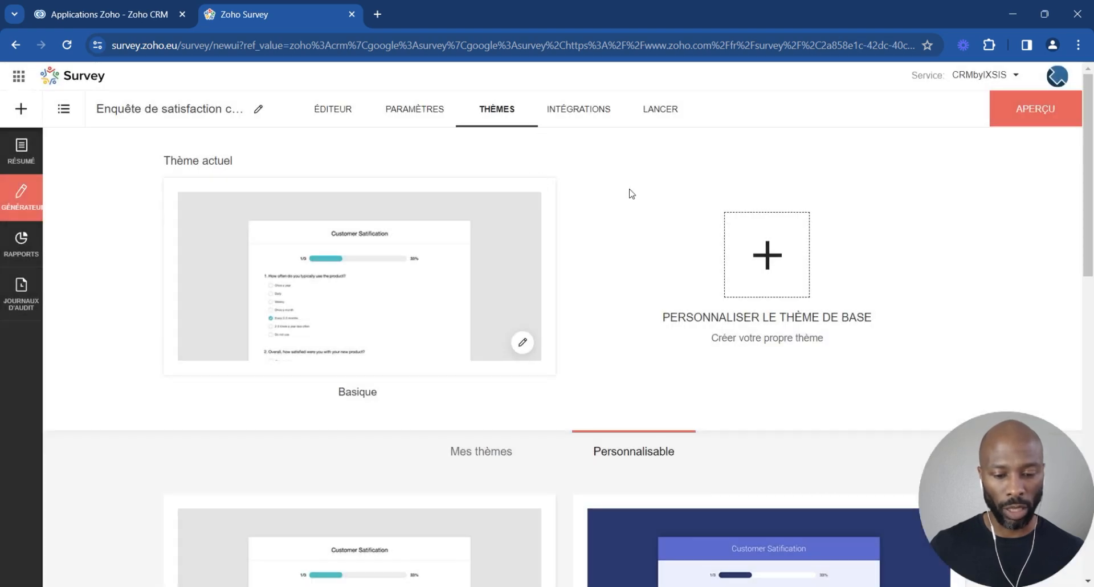
Step: Browse the customizable themes and apply the Graphite theme to the survey
scroll(669, 273, down, 3)
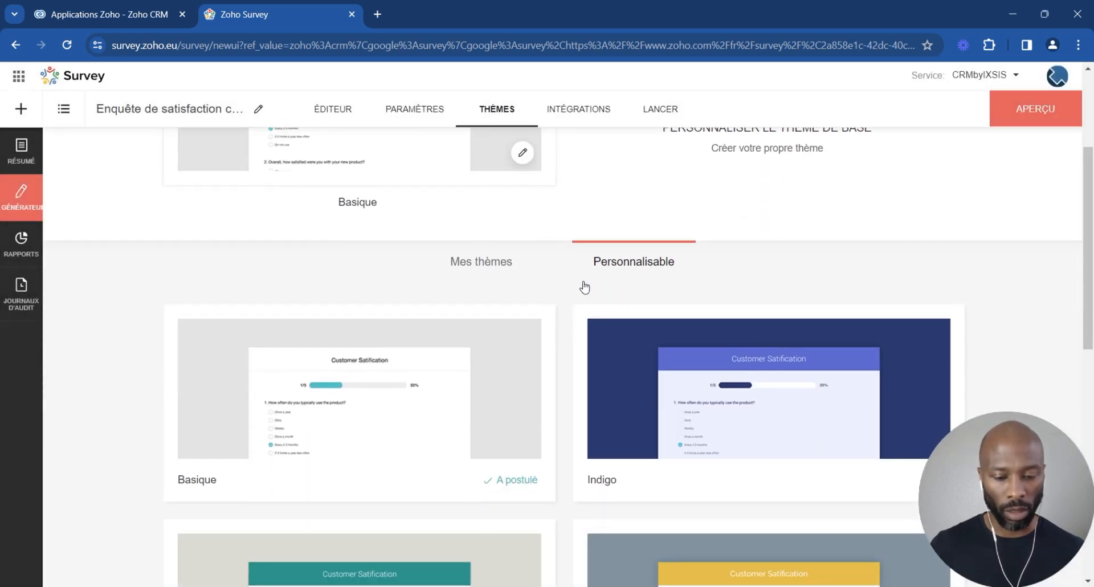
scroll(569, 308, down, 2)
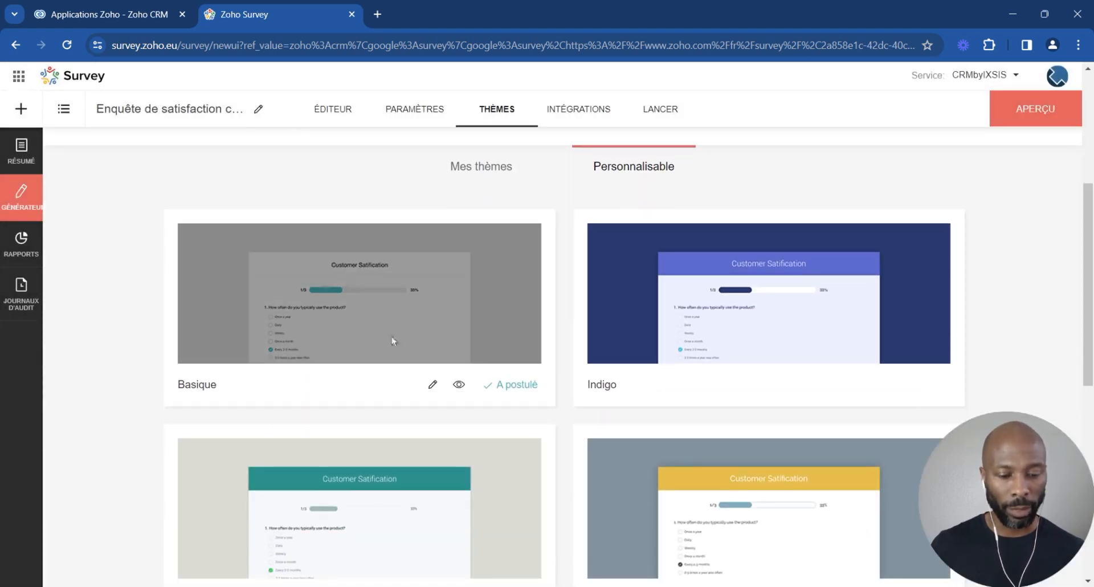
scroll(776, 340, down, 2)
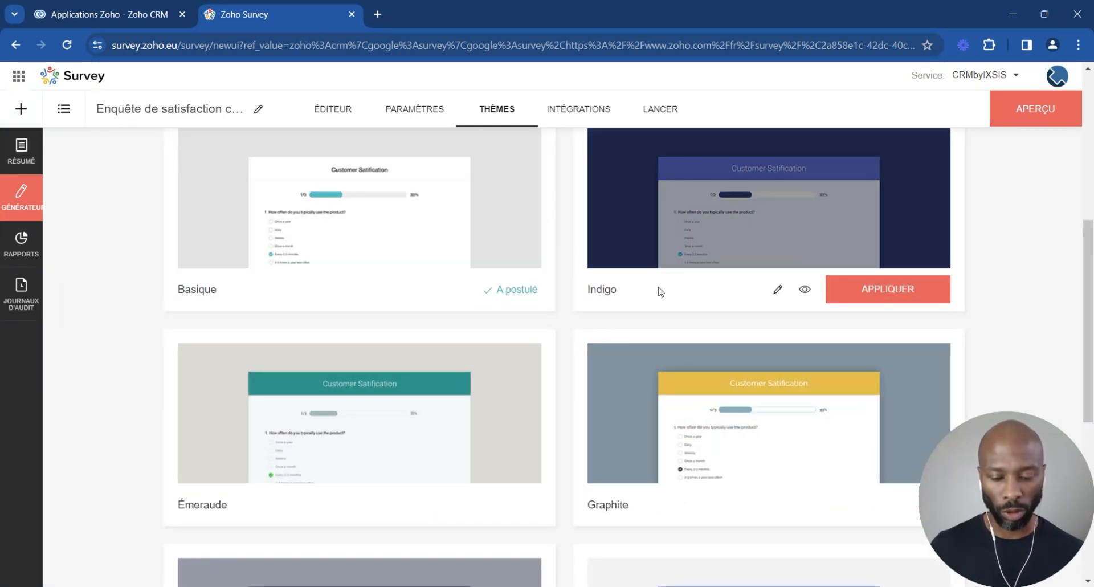
scroll(567, 374, down, 6)
scroll(565, 367, up, 3)
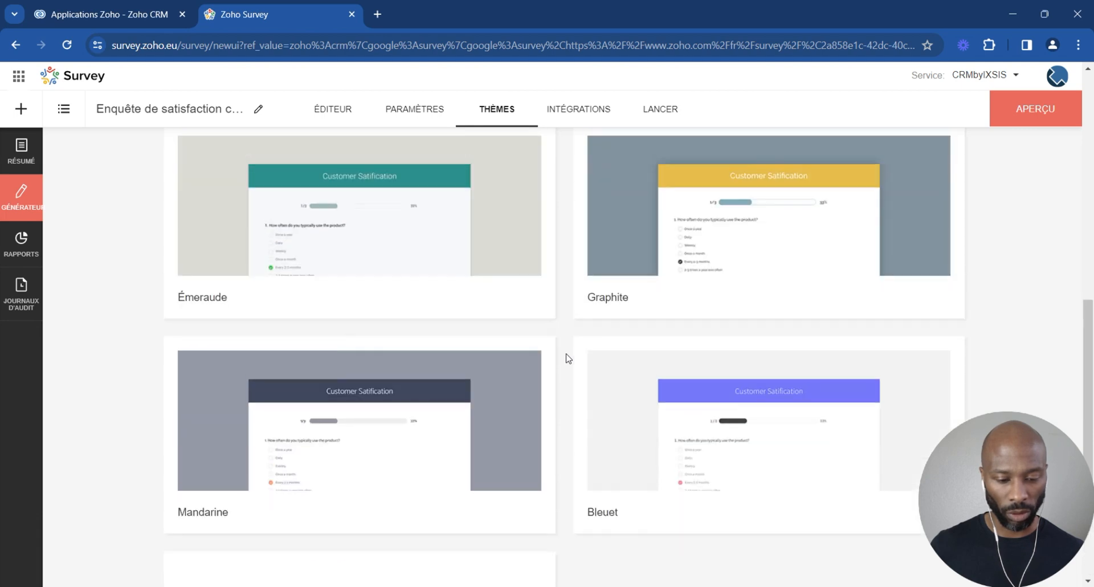
scroll(566, 358, up, 2)
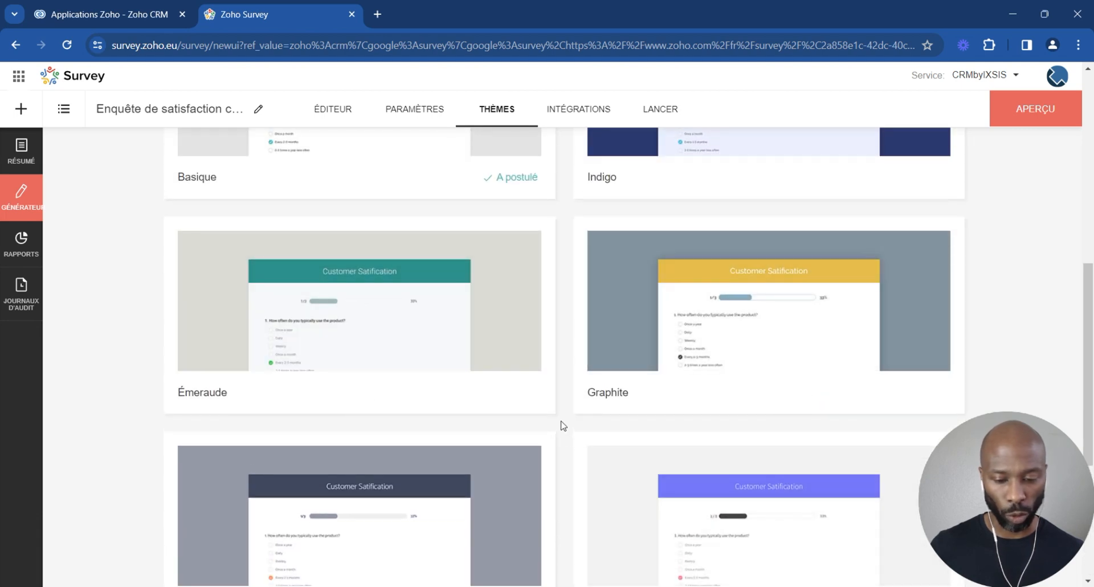
mouse_move(709, 317)
click(874, 392)
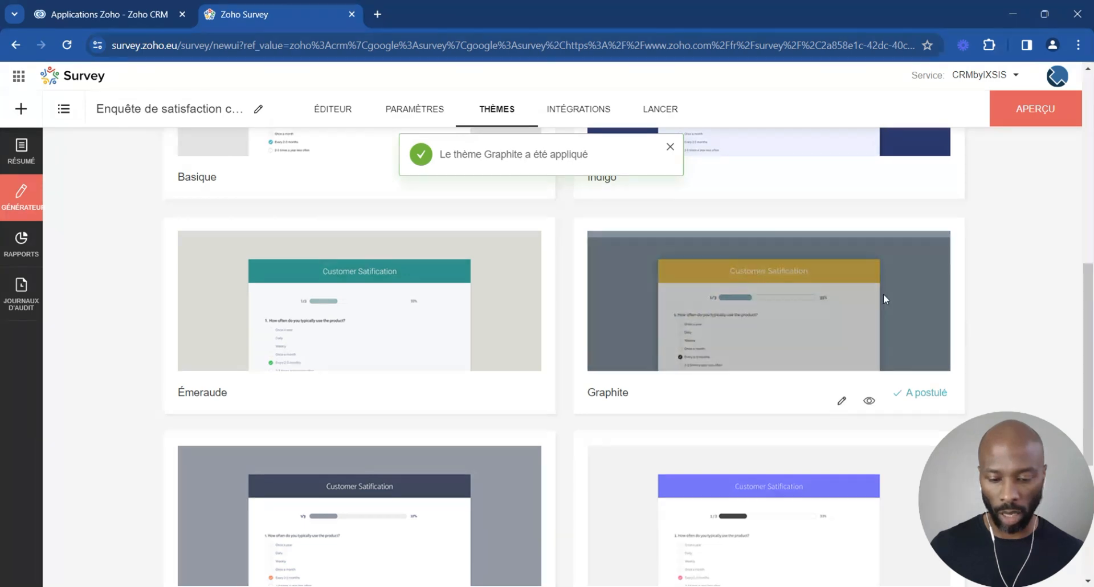
Step: Preview the questionnaire with the Graphite theme from title to lower questions, and close the preview
click(1033, 117)
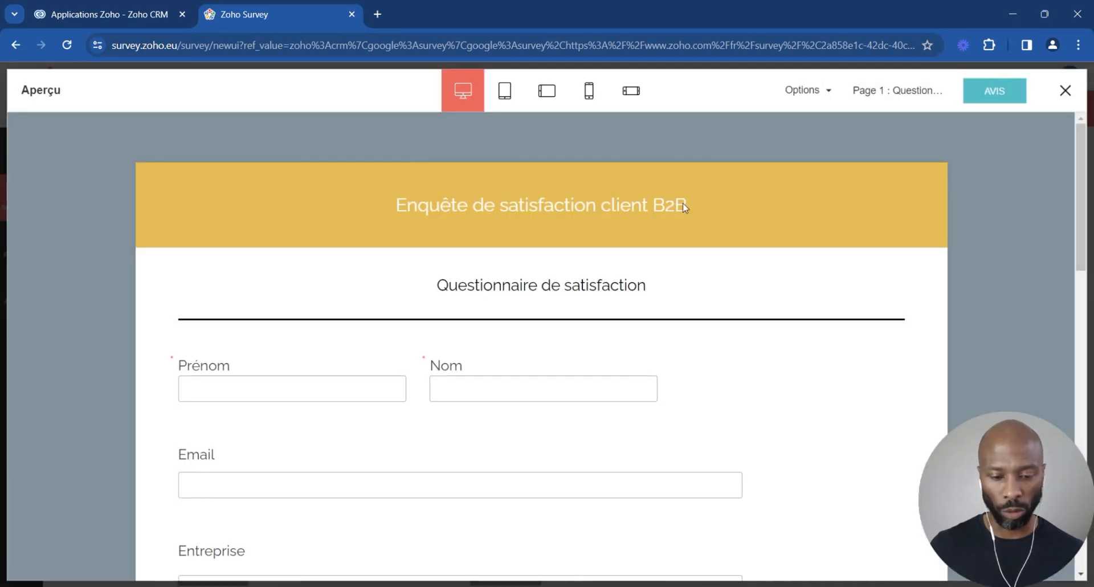
scroll(570, 313, down, 5)
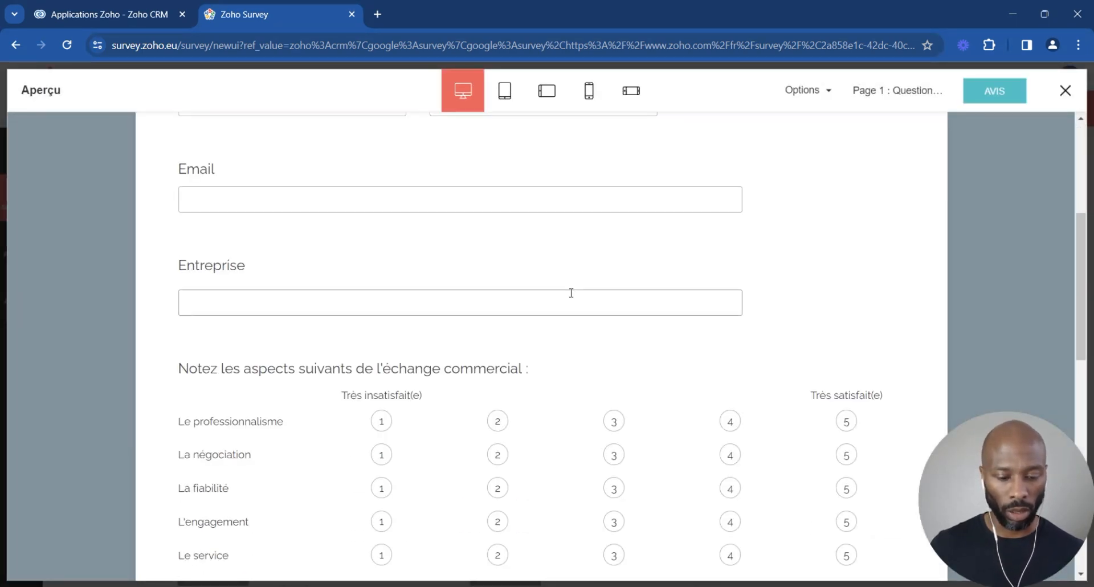
scroll(567, 341, down, 5)
scroll(567, 393, up, 3)
scroll(564, 353, up, 5)
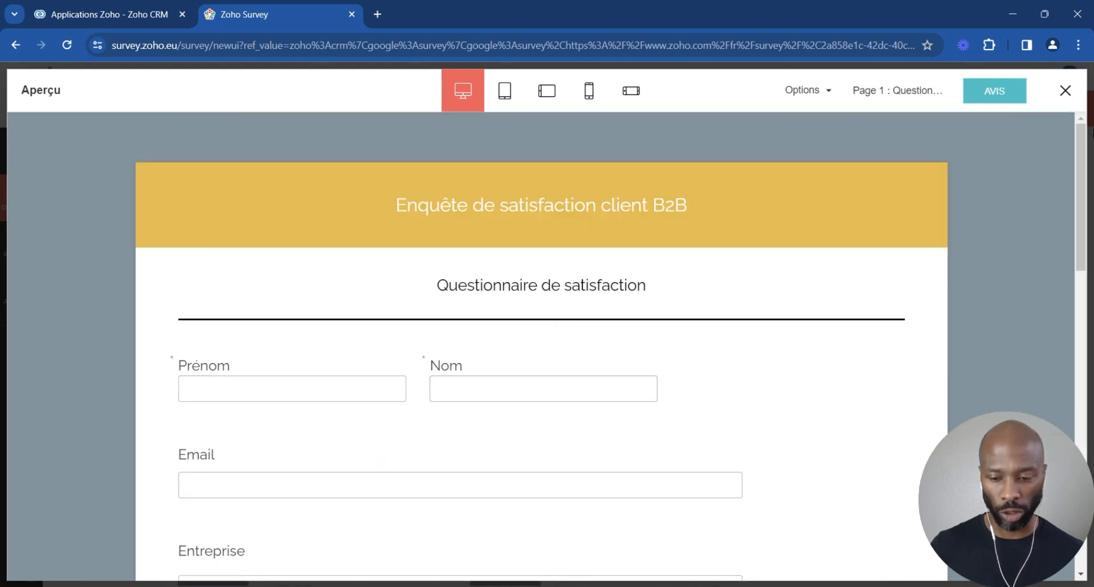
click(1064, 90)
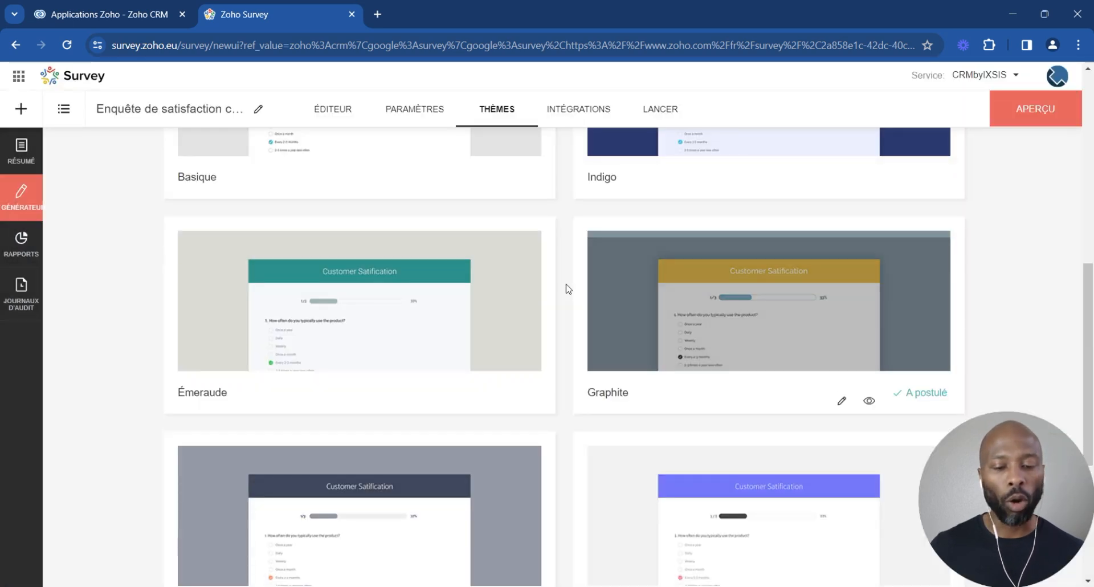
Step: Open the Graphite theme for editing and review its general options: color model, font, form effects and form size
click(842, 393)
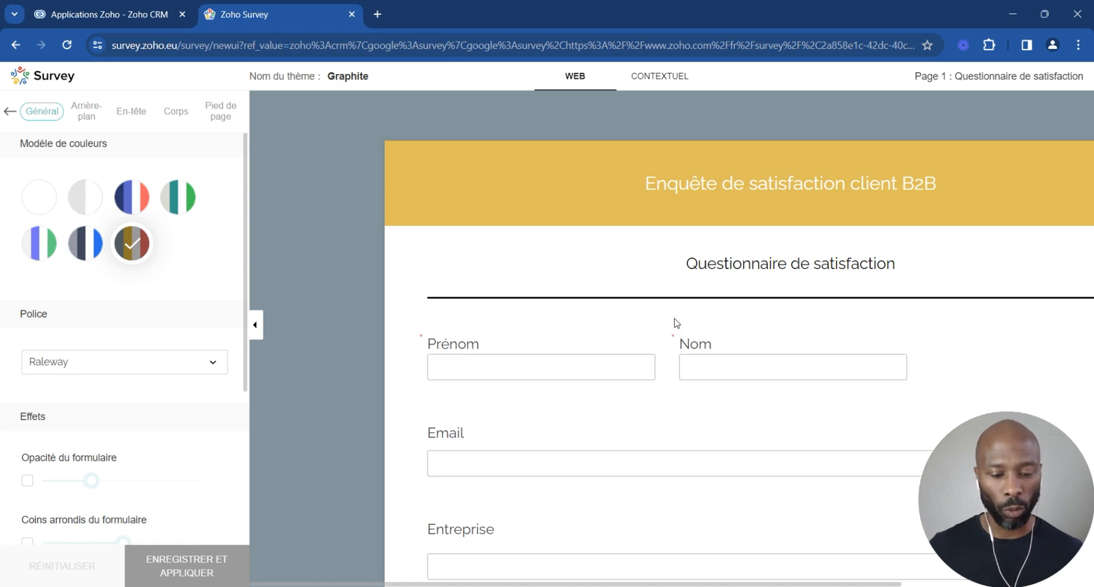
scroll(676, 323, down, 2)
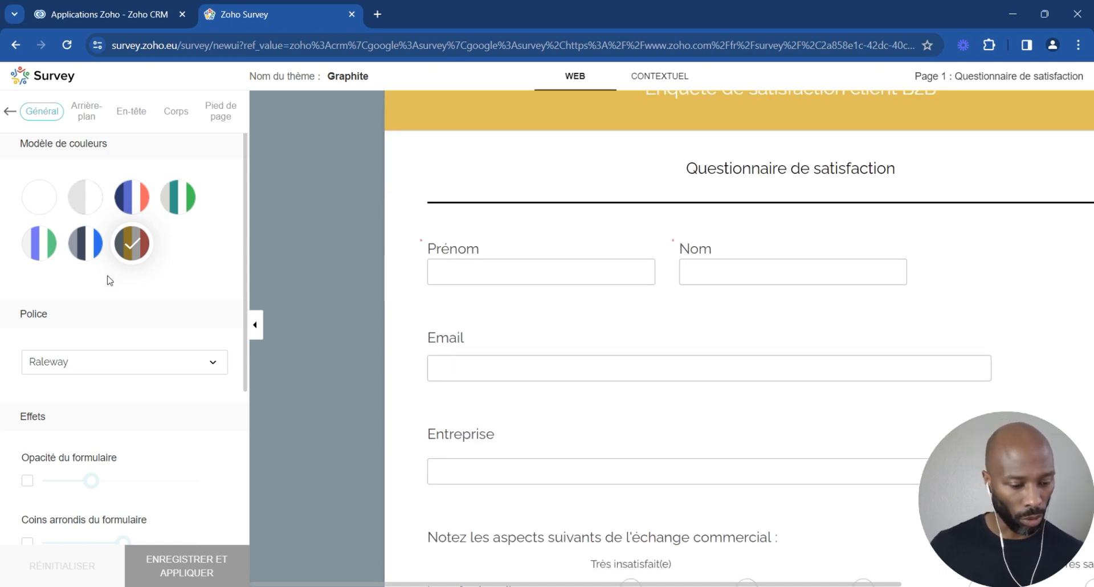
scroll(107, 276, down, 2)
click(69, 268)
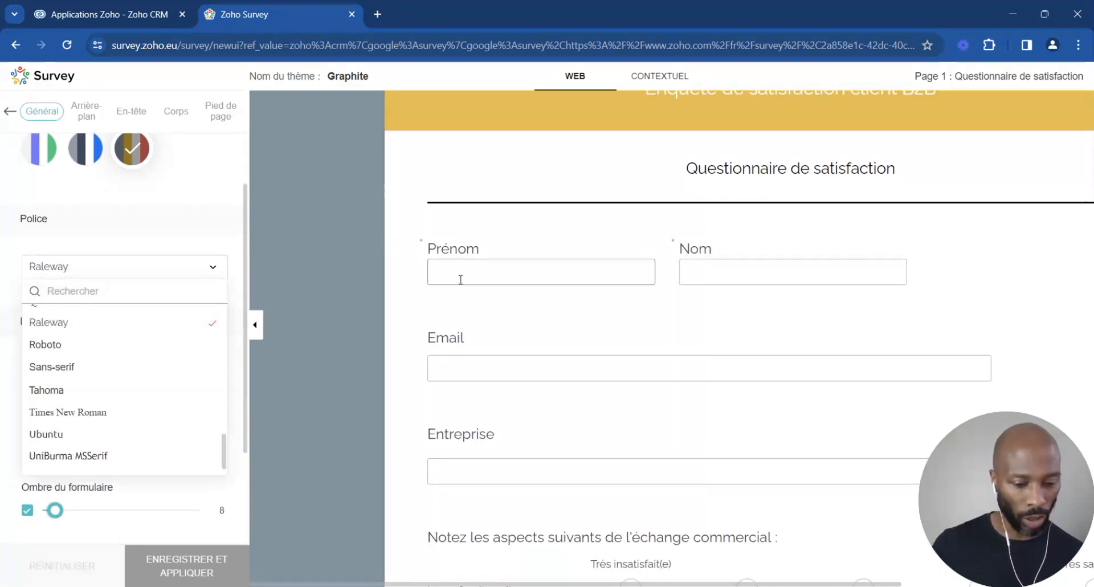
click(189, 234)
scroll(152, 352, down, 2)
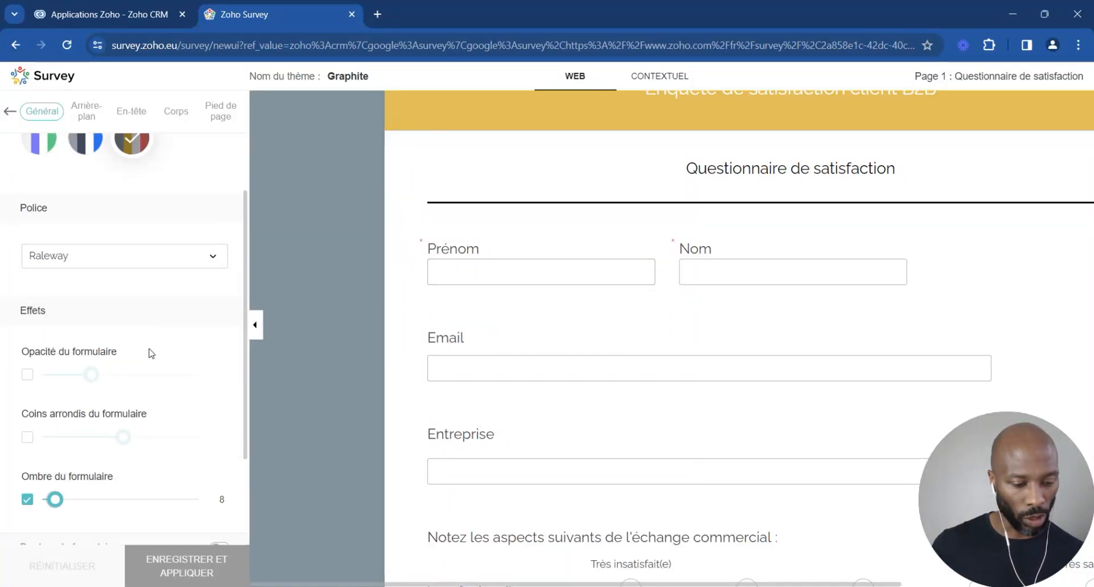
scroll(122, 422, down, 1)
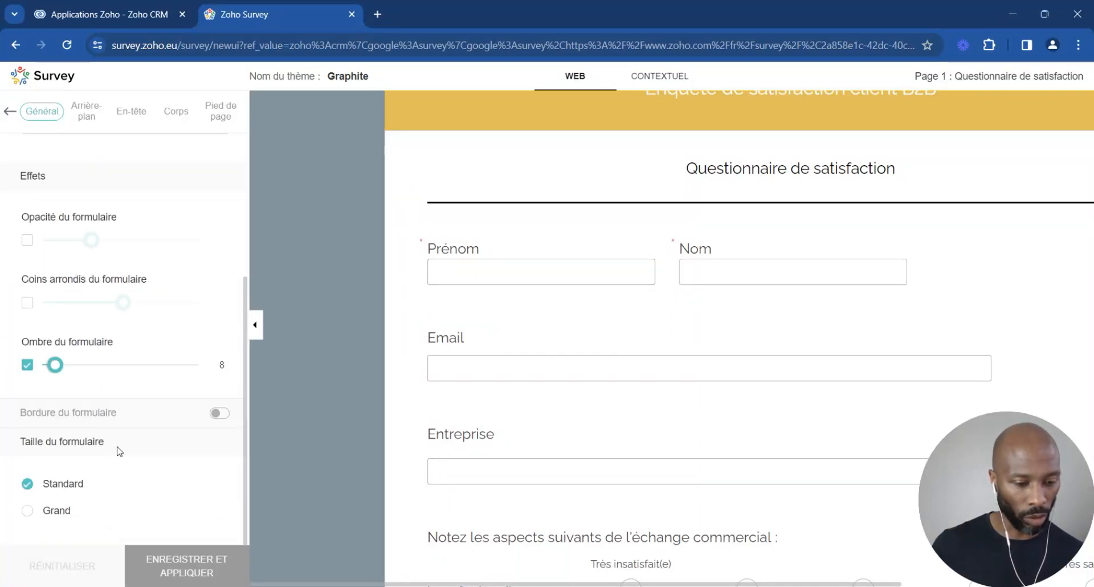
scroll(113, 342, up, 5)
Step: Set the theme's background to the fourth pattern in the first row of motifs and open the header options
click(82, 118)
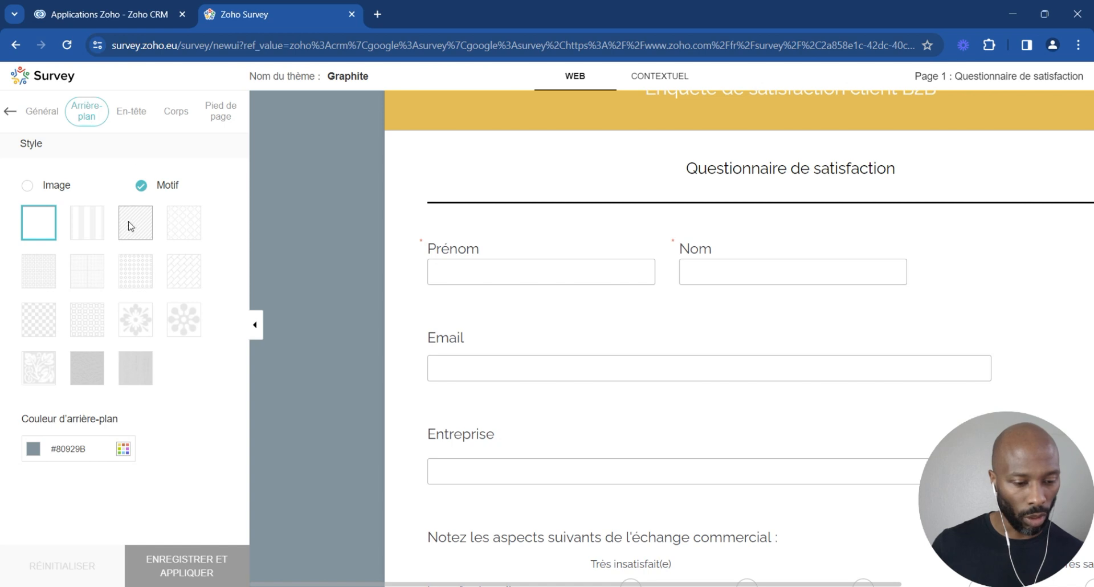
click(91, 226)
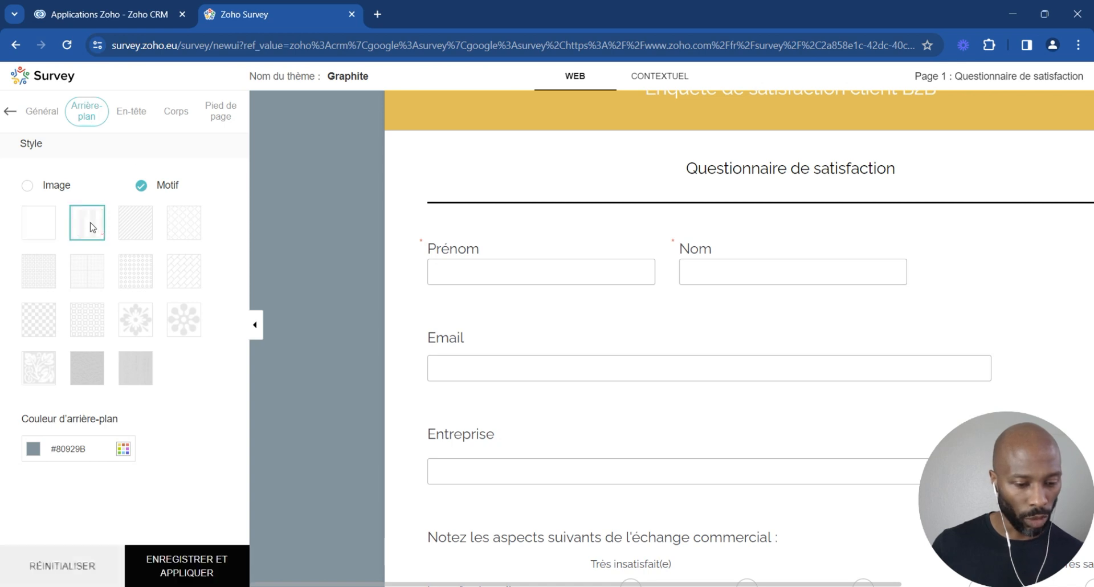
click(183, 221)
click(132, 112)
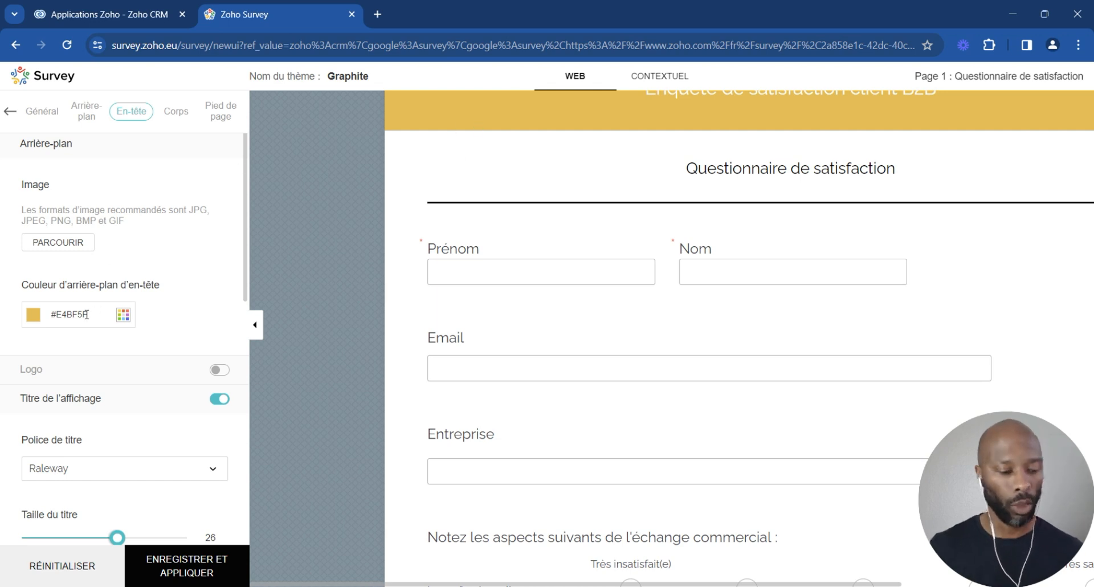
Step: Review the Graphite theme's body options, including colors, description alignment and question spacing, and leave the theme editor without saving the changes
click(176, 111)
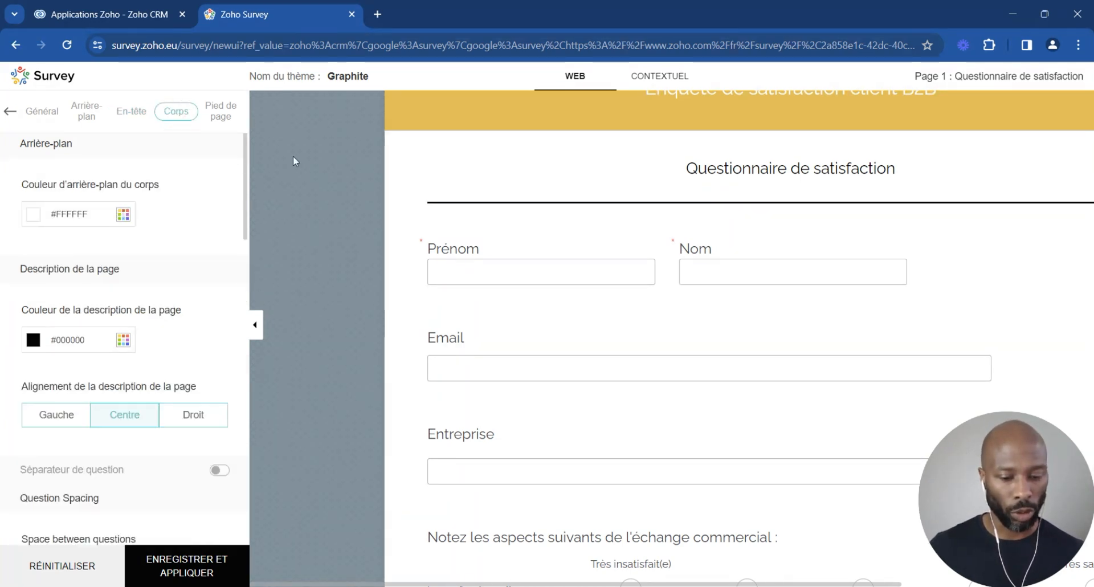
scroll(74, 296, down, 5)
scroll(126, 337, up, 3)
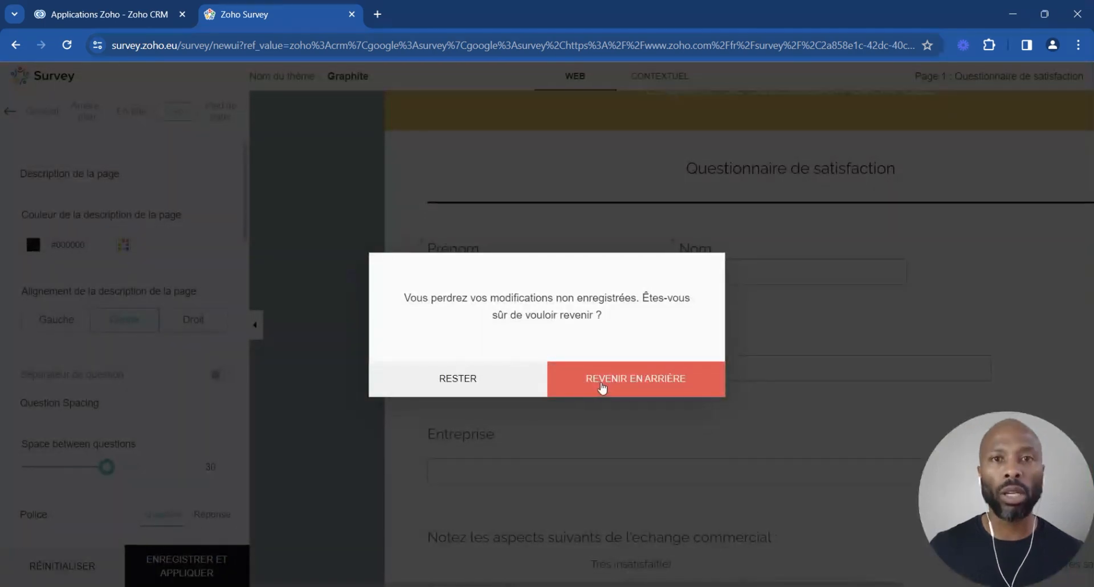
click(605, 382)
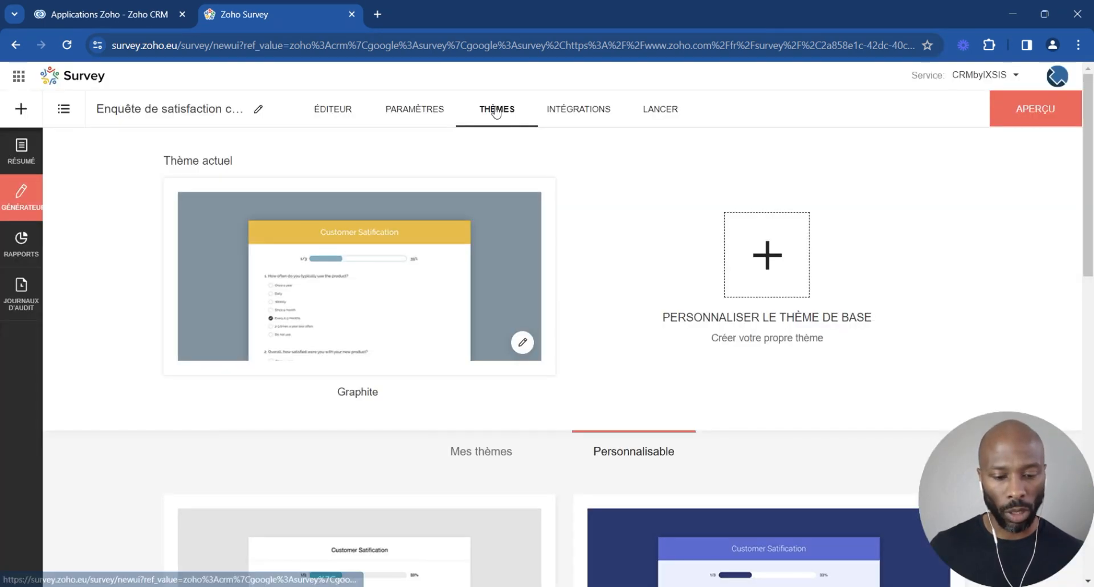
Step: Open the survey's integrations and examine the list of connectable apps, from Zoho CRM to Power BI Streaming Dataset
click(587, 113)
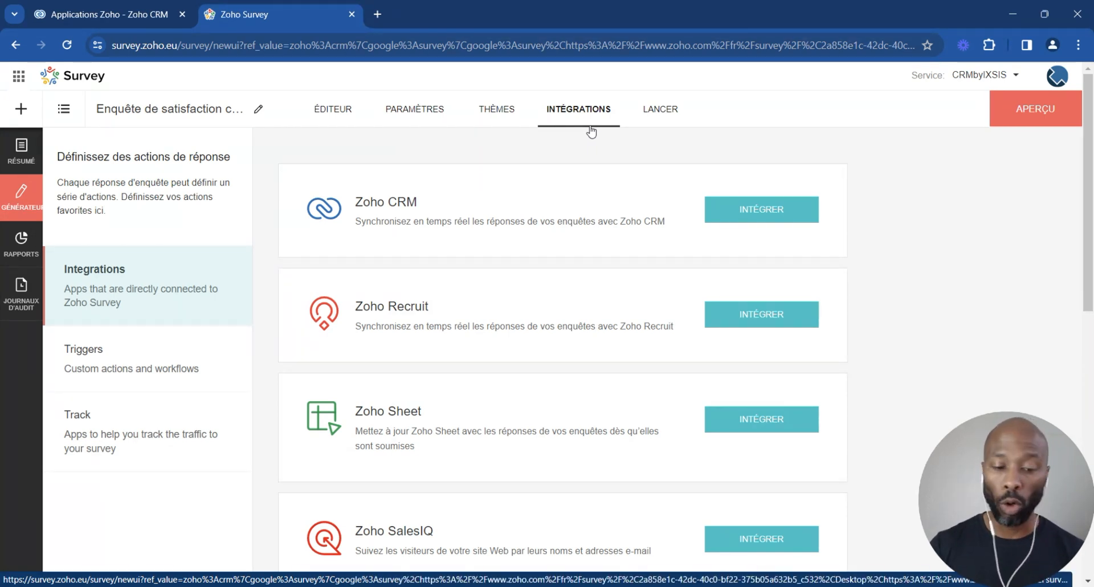
scroll(743, 174, down, 5)
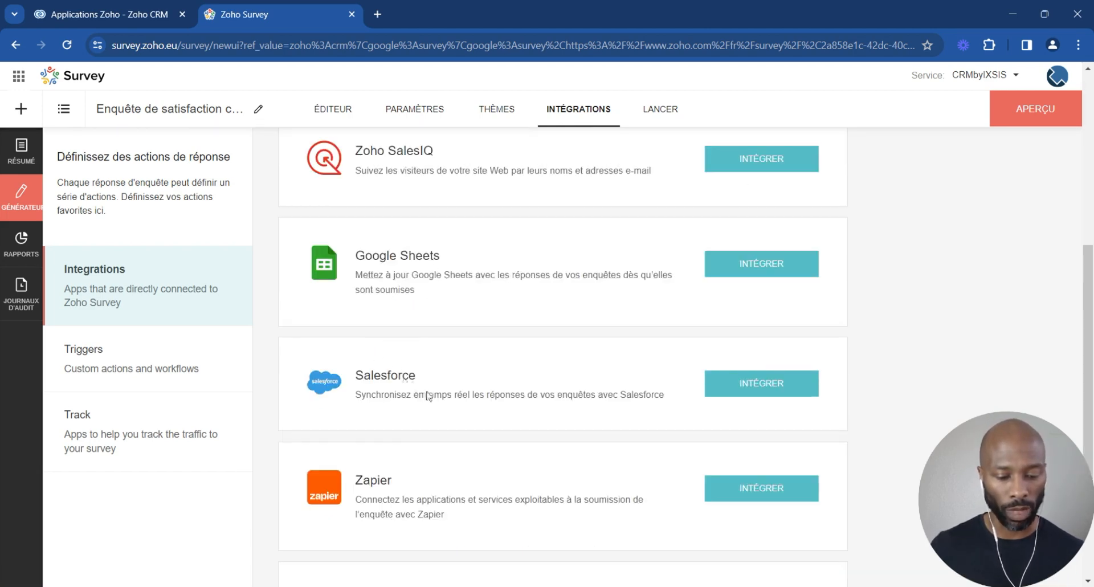
scroll(451, 444, down, 2)
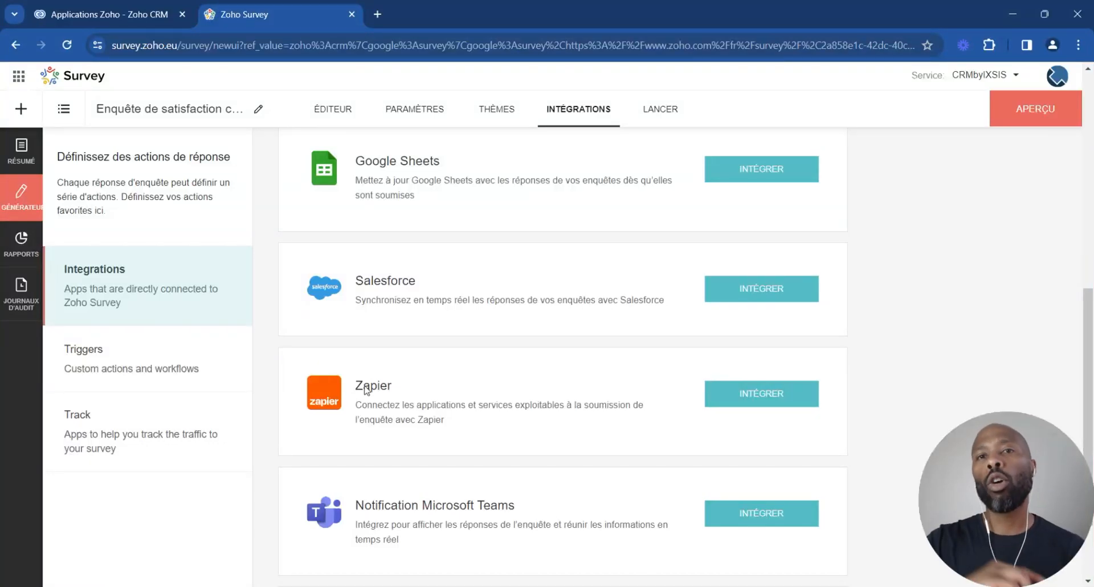
scroll(590, 422, down, 2)
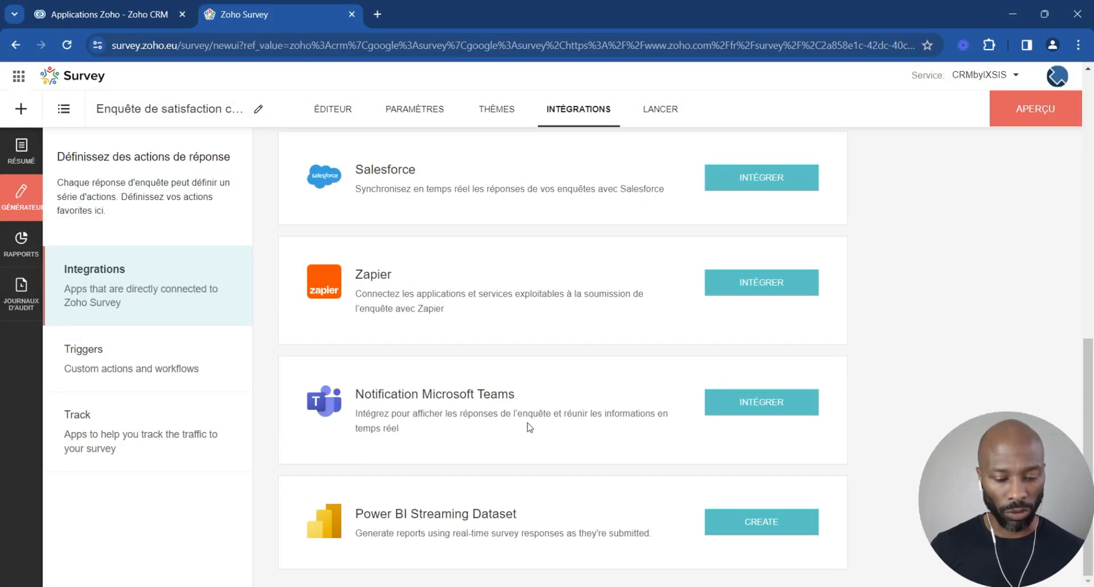
scroll(502, 457, up, 10)
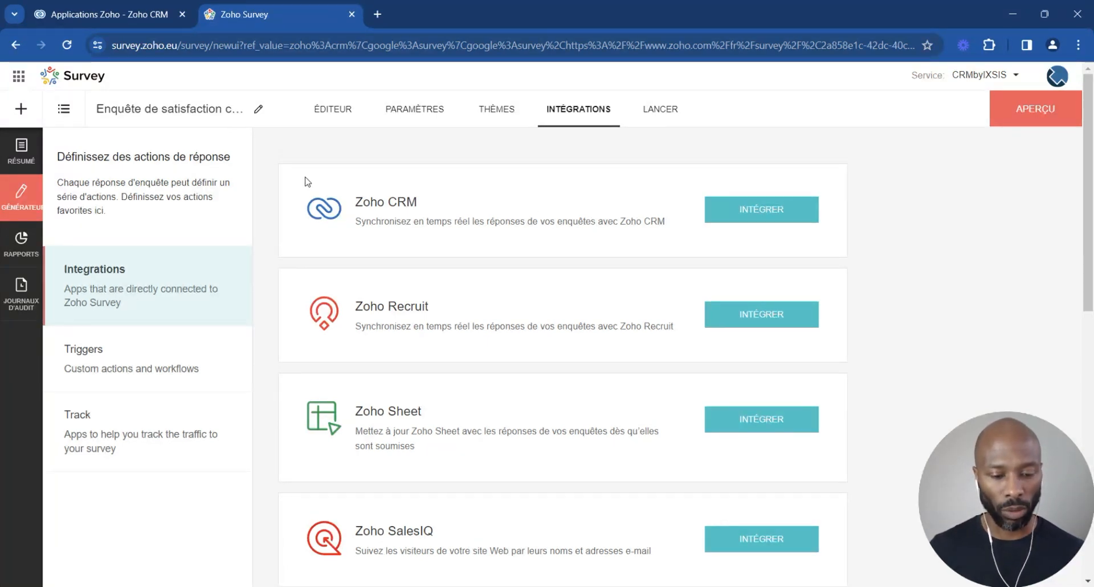
Step: Review the survey's trigger actions and traffic-tracking apps, and return to the list of direct integrations
click(149, 363)
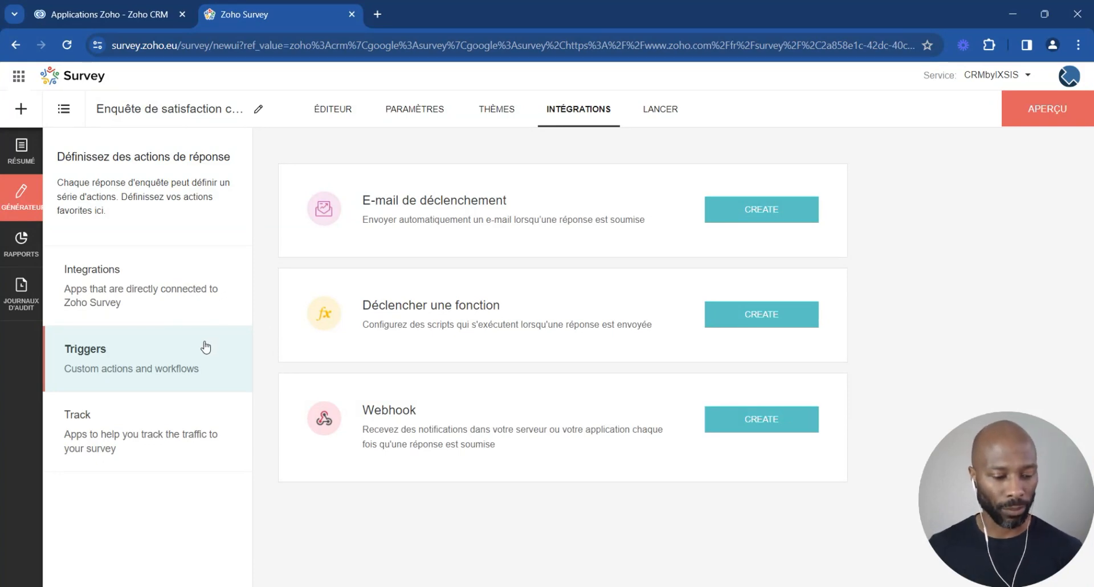
click(136, 426)
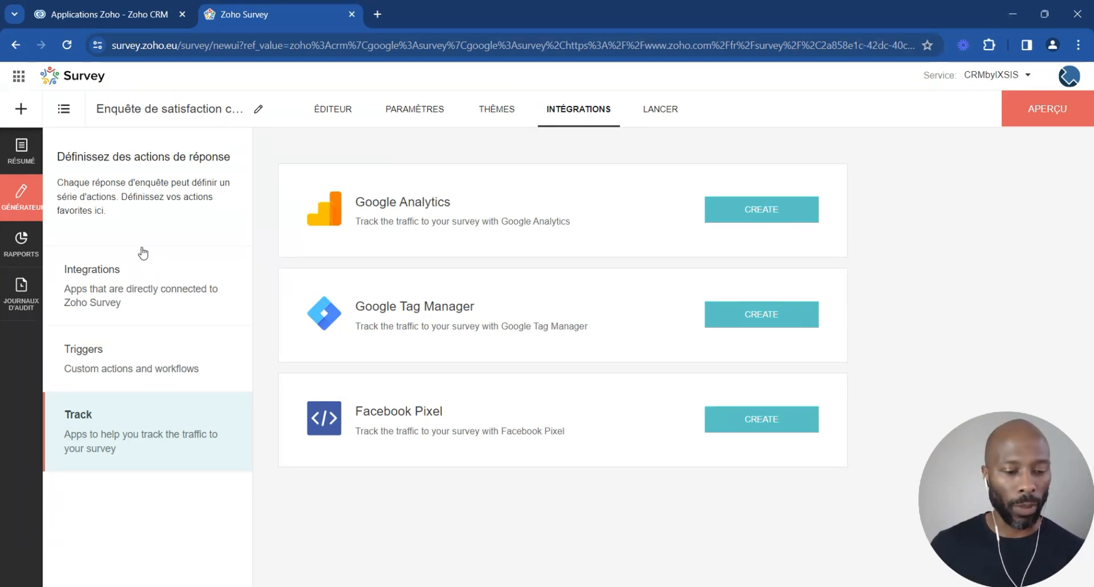
click(123, 268)
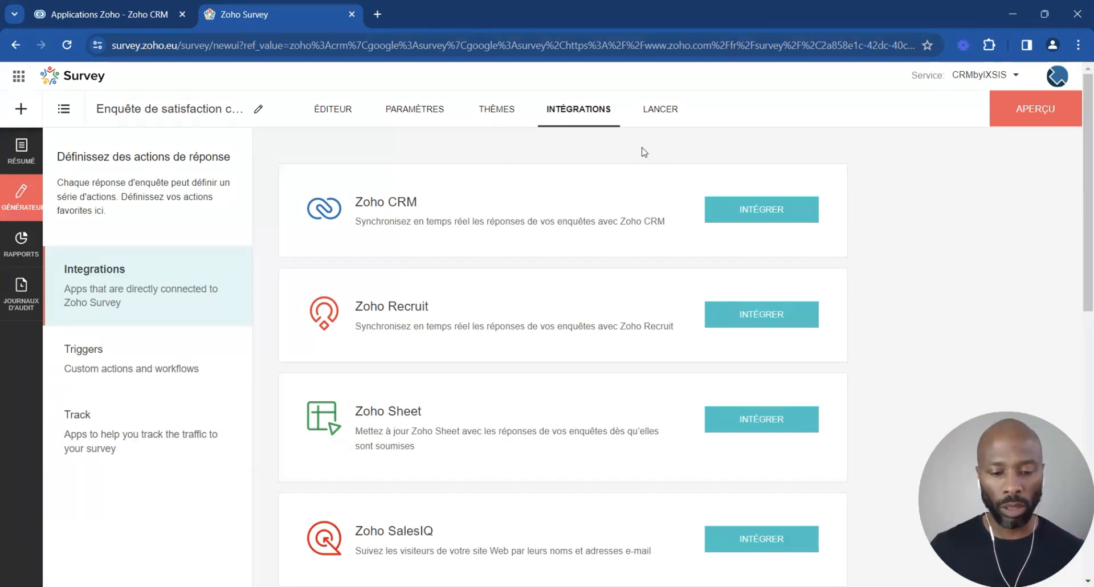
Step: Open the live questionnaire from the survey's launch link, look through it down to the submit button, and close it
click(660, 110)
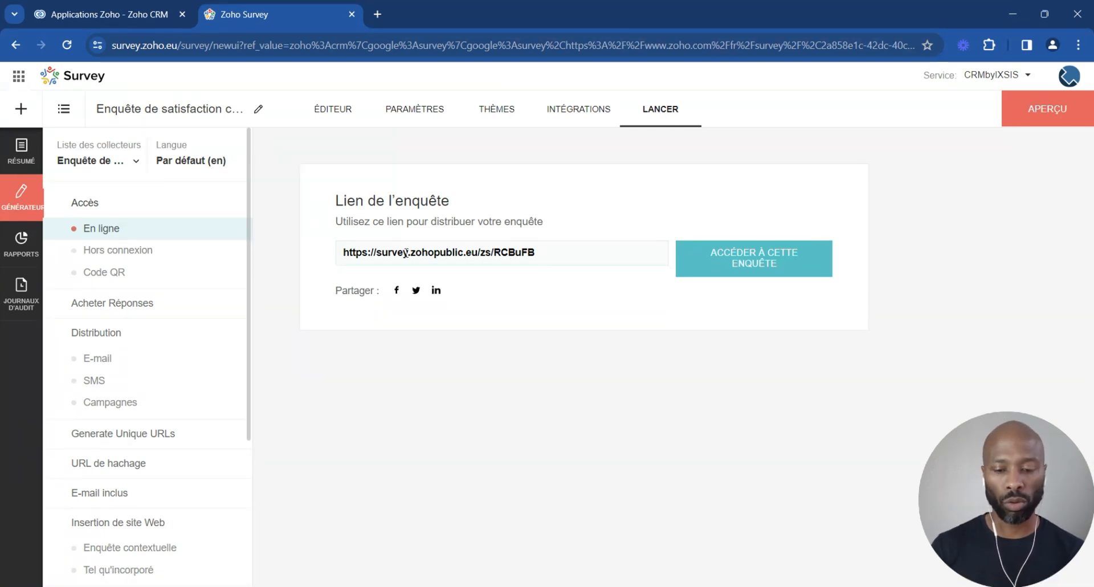
click(749, 259)
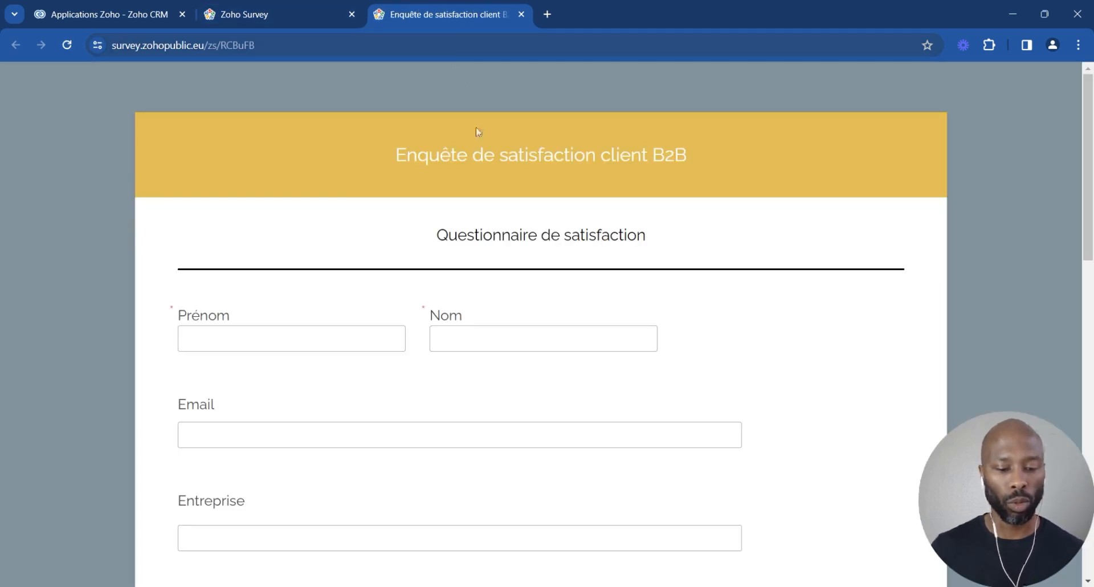
scroll(497, 328, down, 15)
scroll(528, 359, down, 1)
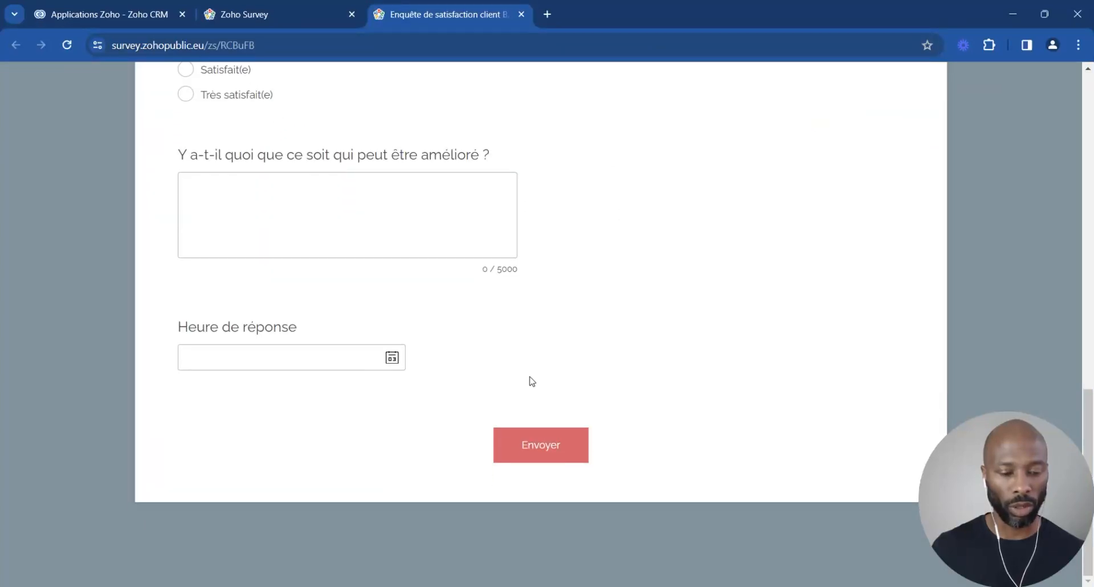
scroll(537, 306, up, 15)
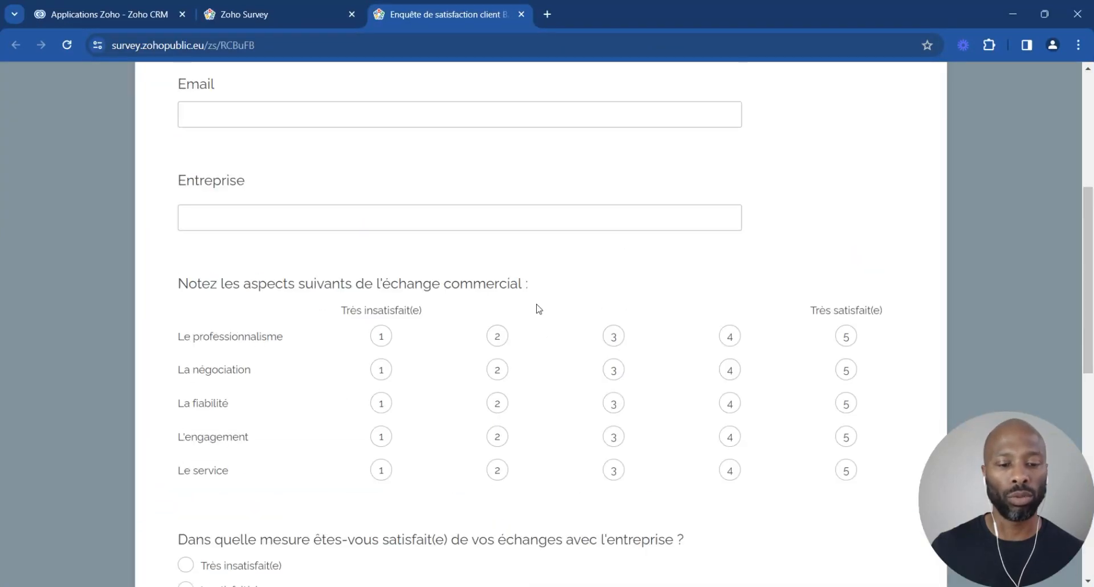
click(521, 14)
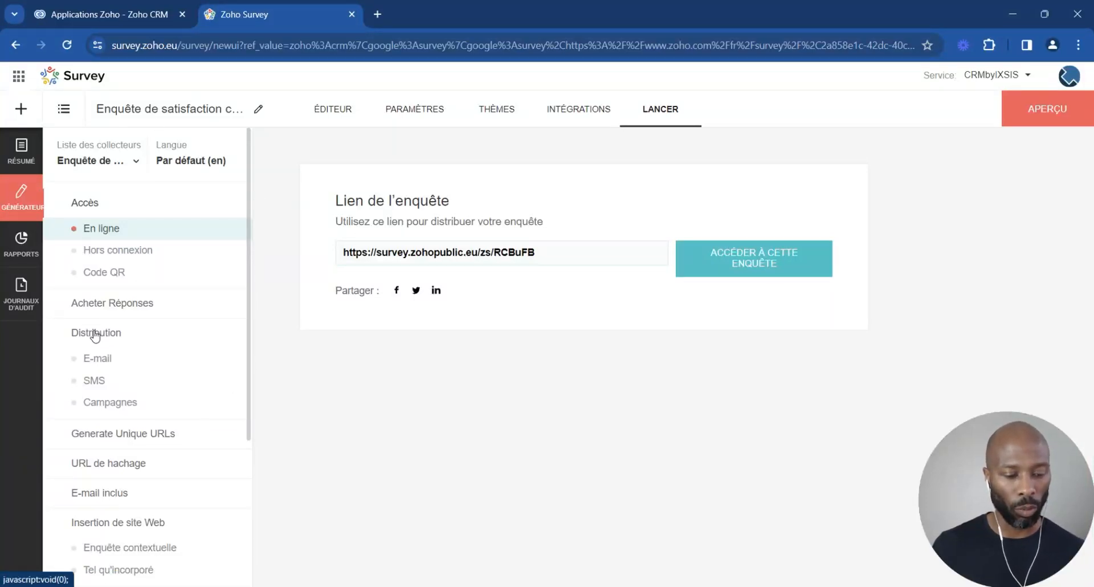
Step: Review the survey's distribution channels for e-mail, SMS and campaigns, and return to the e-mail distribution options
click(109, 364)
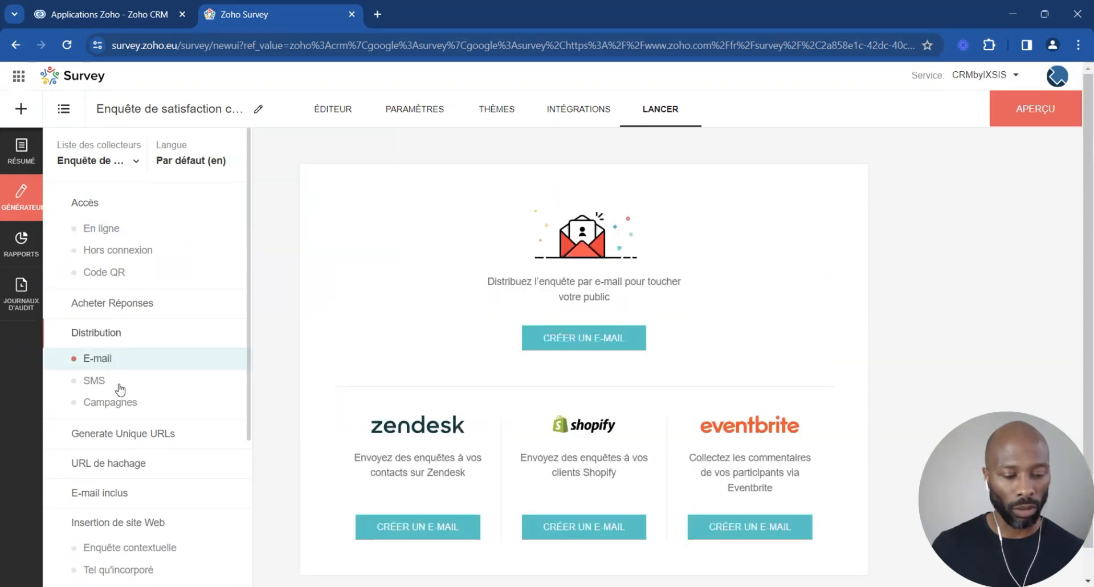
click(99, 381)
click(110, 402)
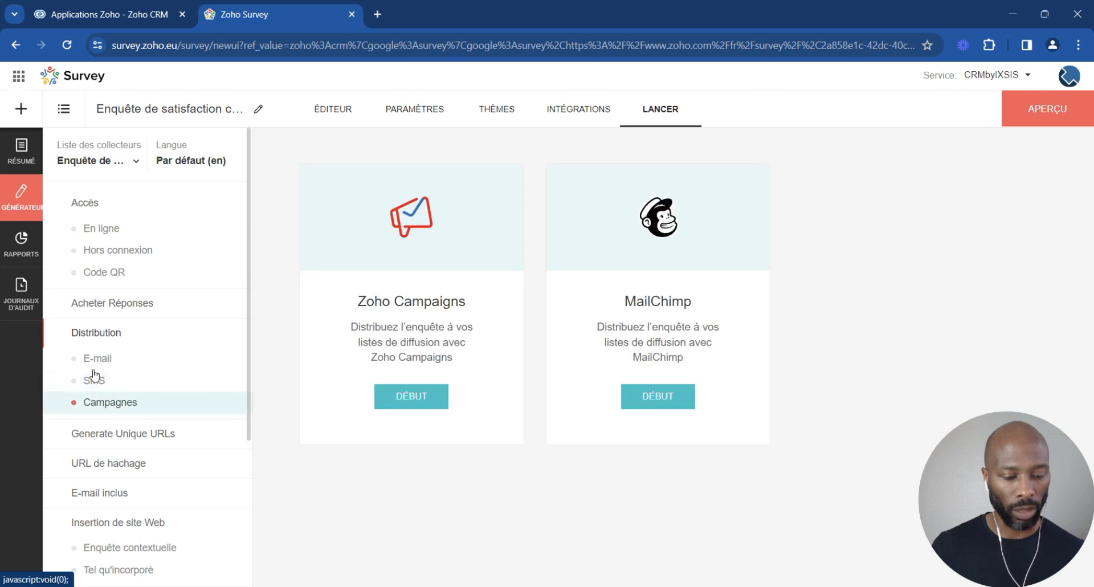
click(94, 358)
Step: Look through the remaining launch options, from unique URLs and website embedding to visibility, quota and restrictions
scroll(141, 288, down, 3)
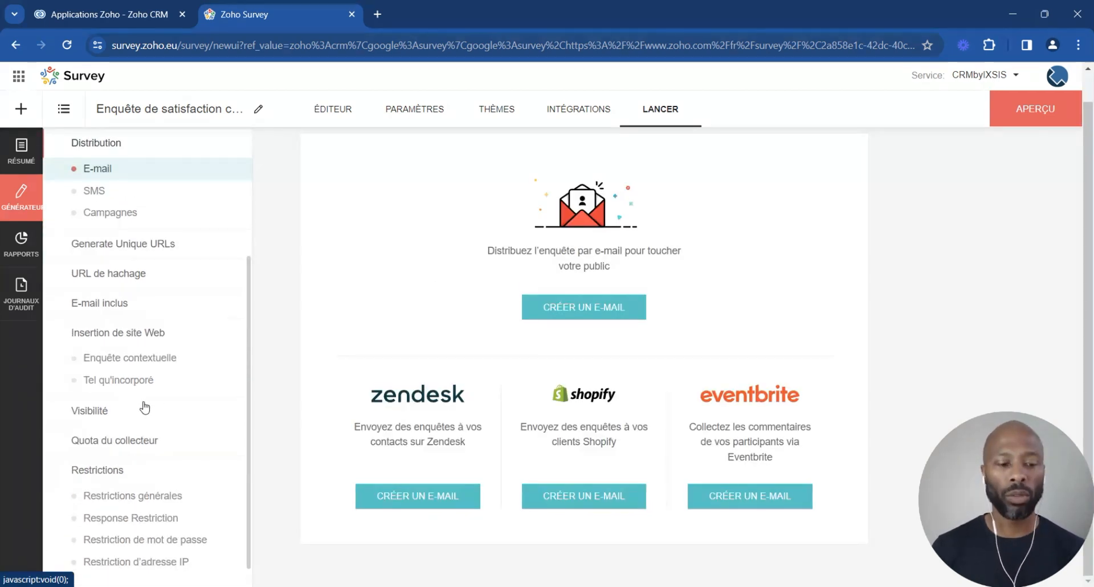
scroll(144, 408, up, 1)
scroll(227, 430, down, 2)
scroll(159, 460, up, 4)
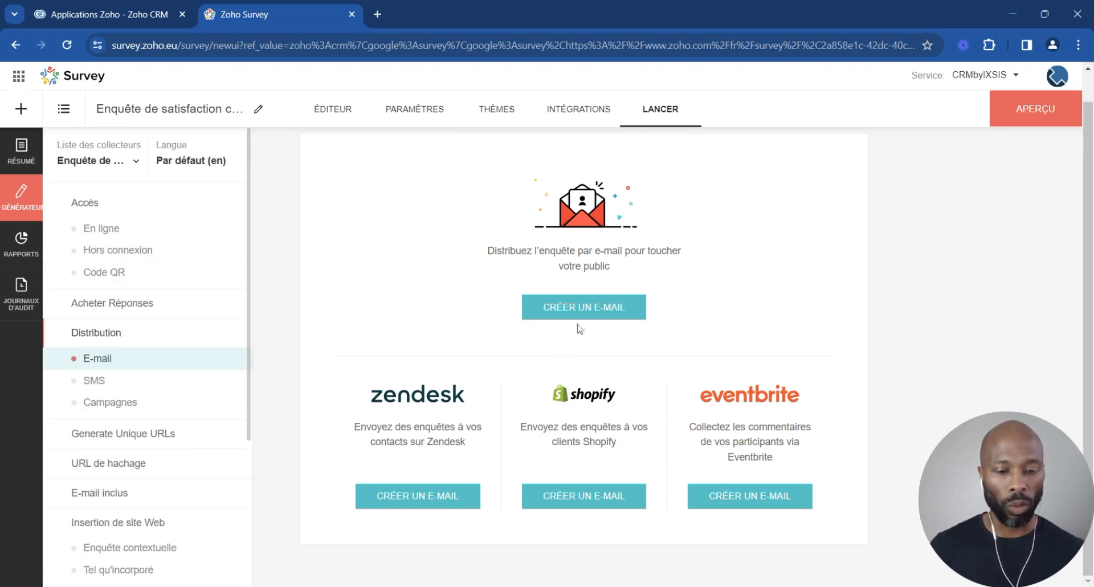
scroll(580, 310, up, 1)
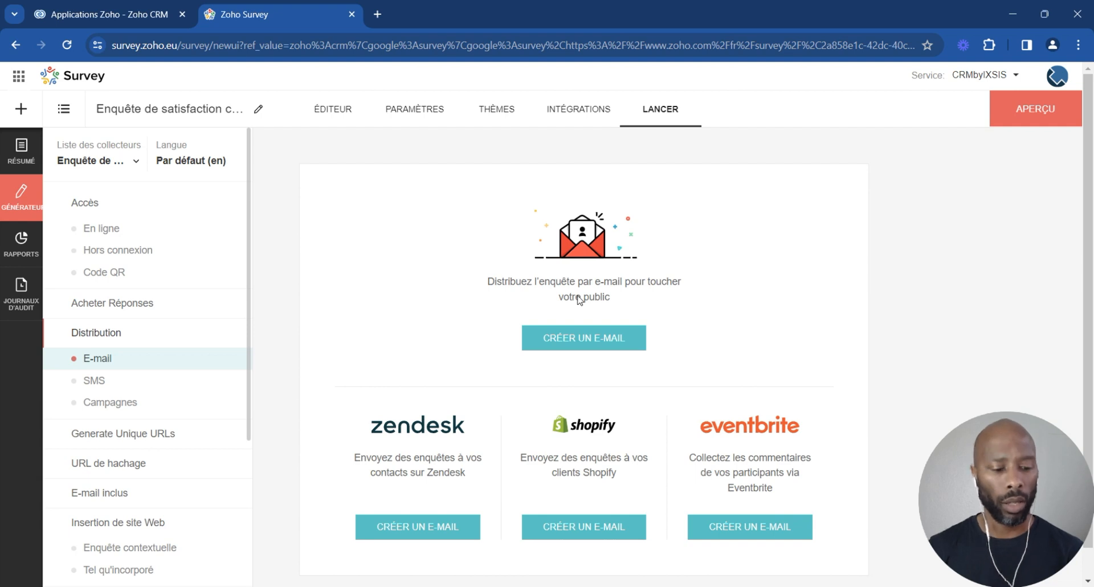
Step: Open the survey's reports, expand the custom report section, and display the individual responses
click(16, 251)
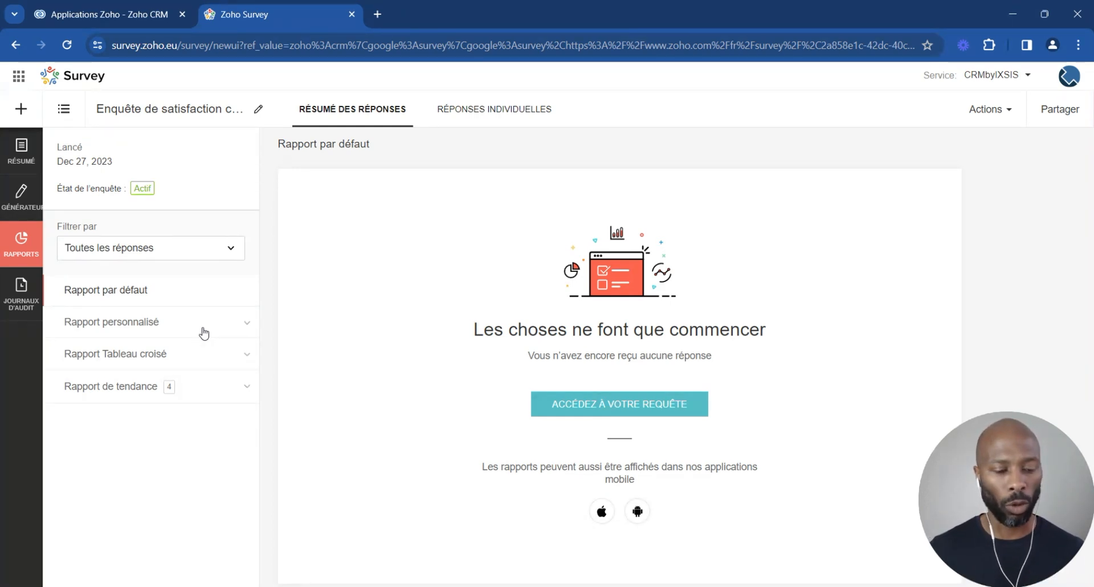
click(166, 323)
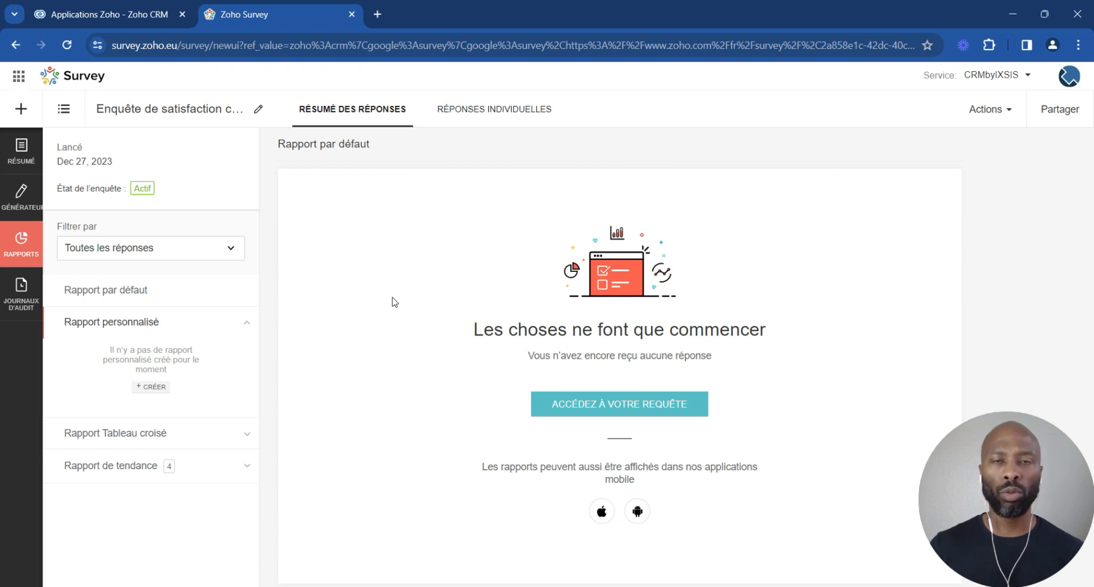
click(502, 114)
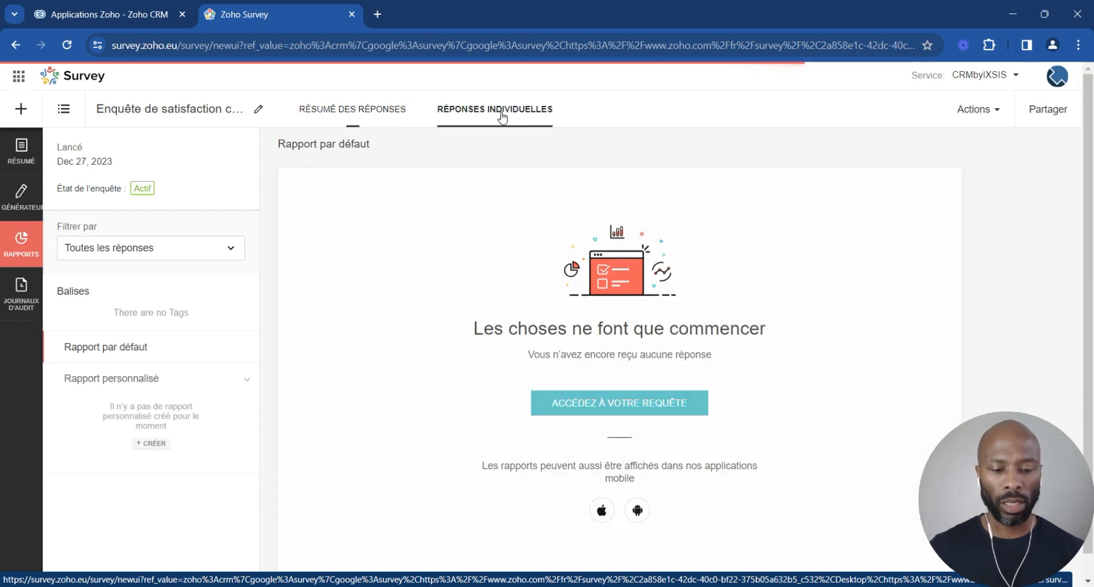